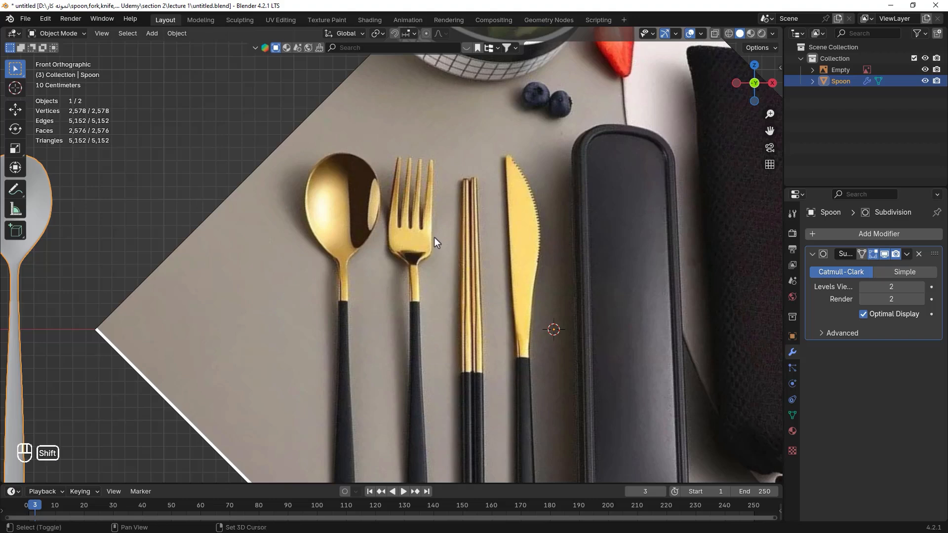
Add a plane mesh to the scene.
key("shift+a")
mouse_move(426, 251)
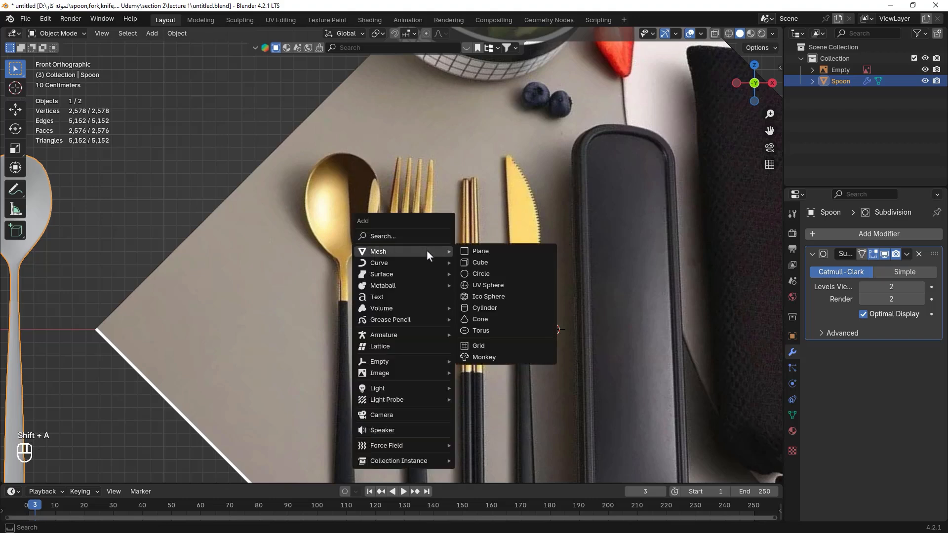
left_click(505, 250)
scroll(505, 250, "down", 2)
scroll(505, 250, "down", 1)
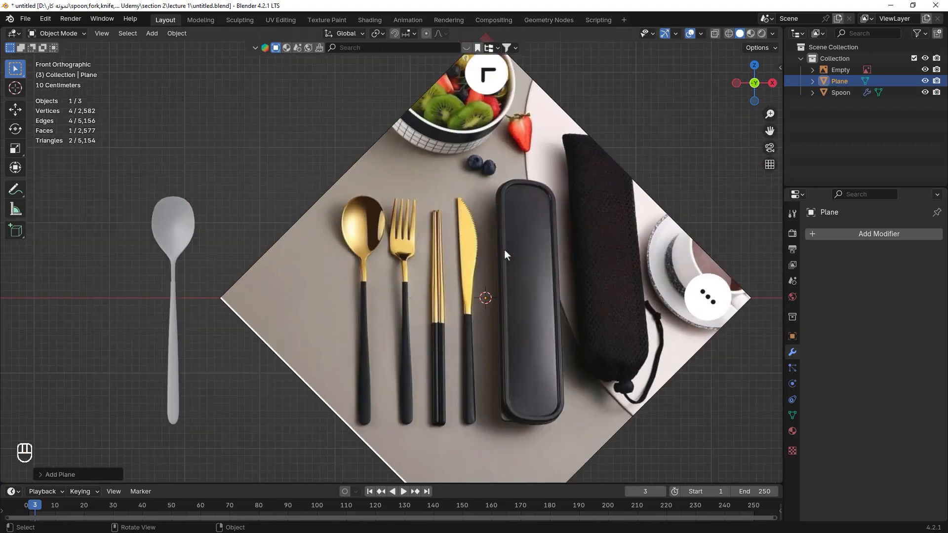
Rename the new plane object to Fork.
scroll(482, 274, "up", 2)
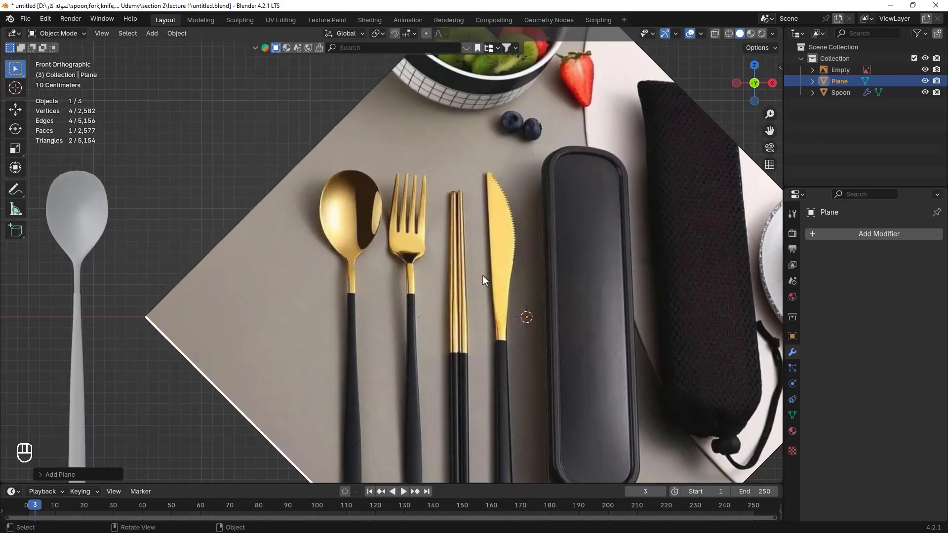
double_click(844, 82)
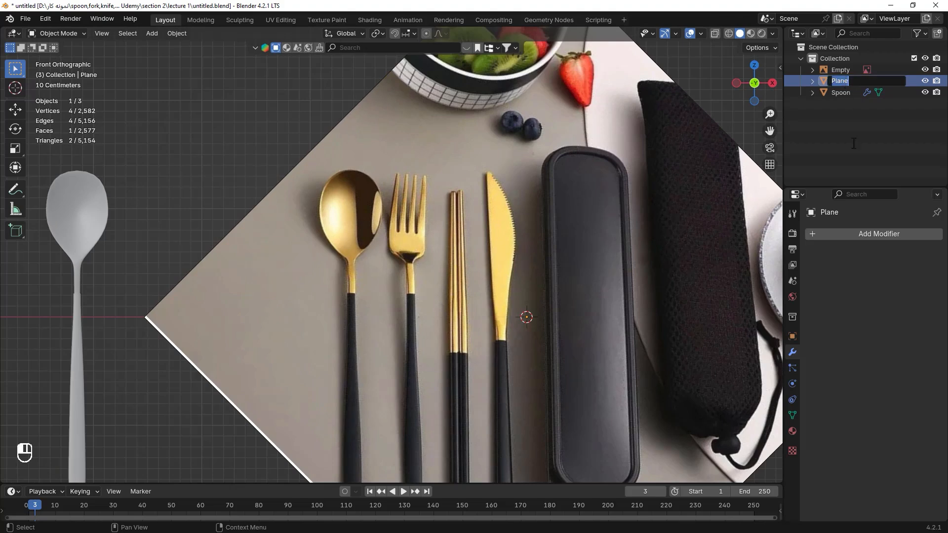
type("fo")
key("BackSpace")
key("BackSpace")
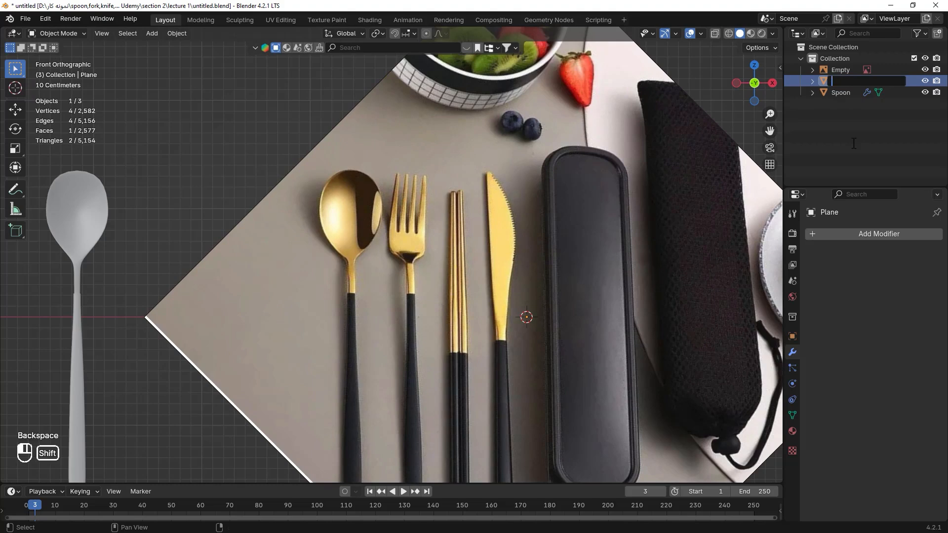
type("Fork")
key("Return")
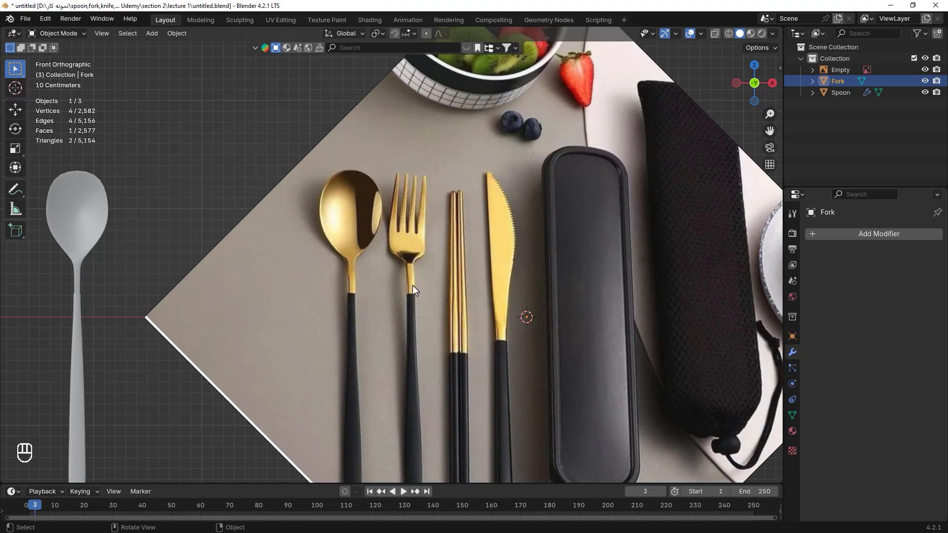
In Edit Mode, rotate the plane 90 degrees around the X axis to face the front view.
key("Tab")
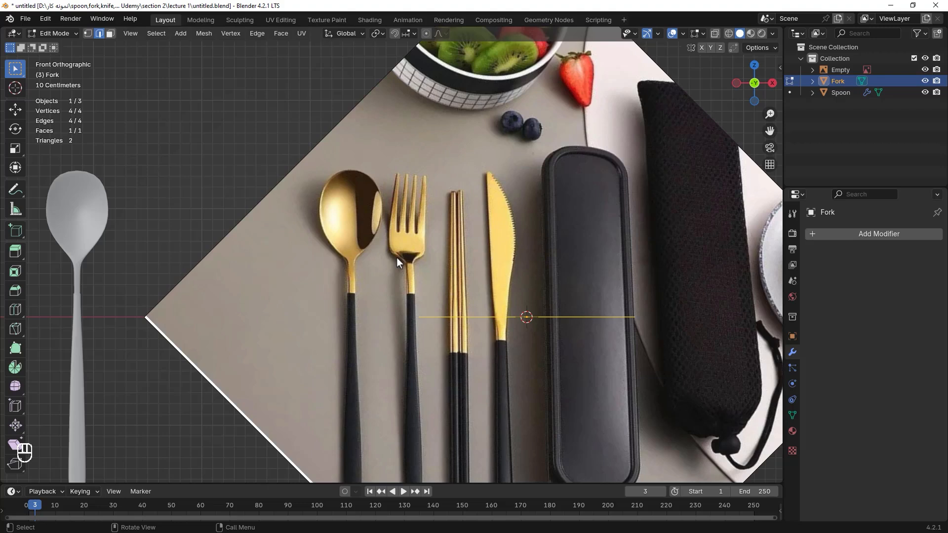
key("r")
key("x")
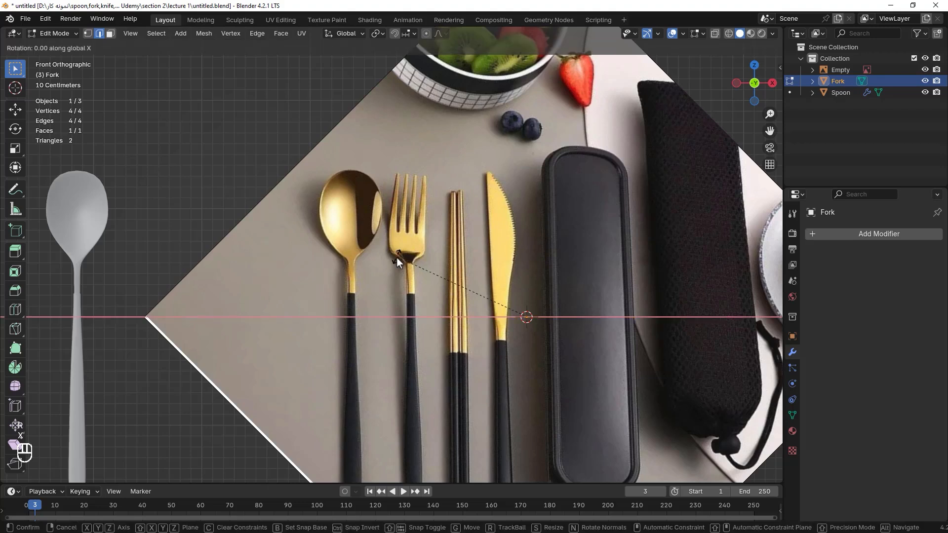
key("KP_9")
key("KP_0")
left_click(396, 258)
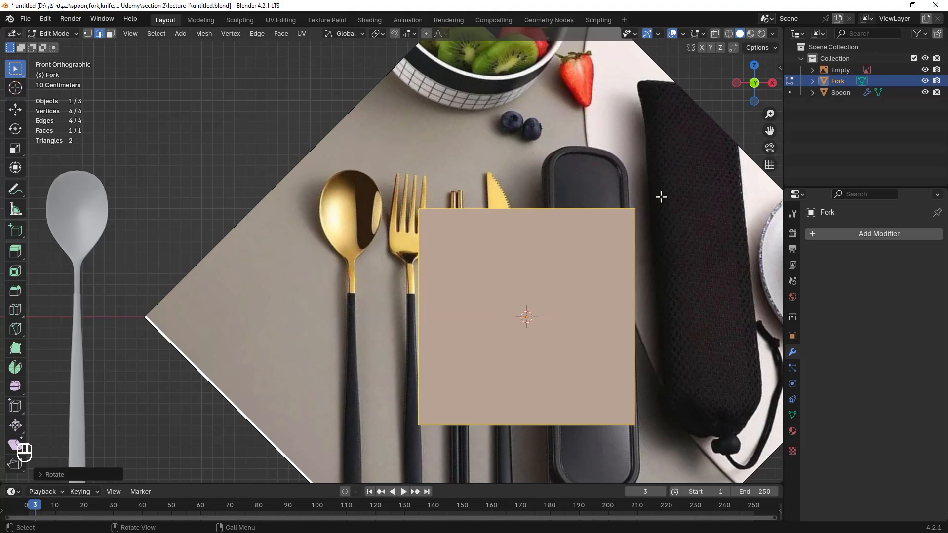
In vertex mode, select the plane's right-side vertices and move them along X toward the fork.
key("1")
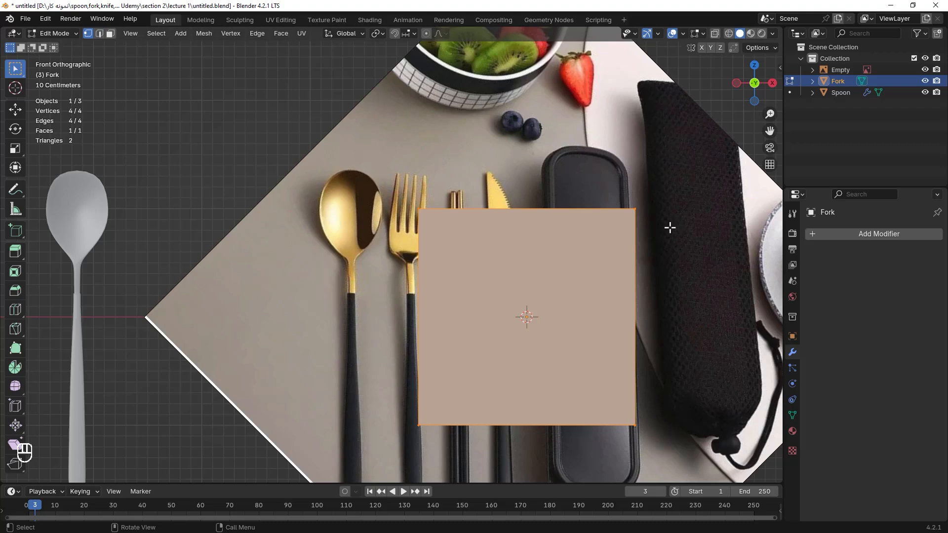
left_click_drag(611, 130, 531, 448)
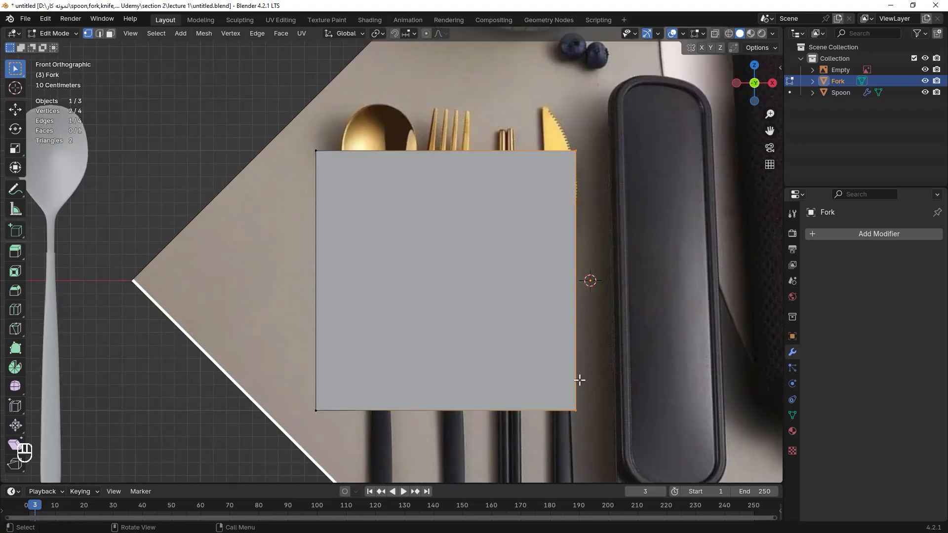
key("g")
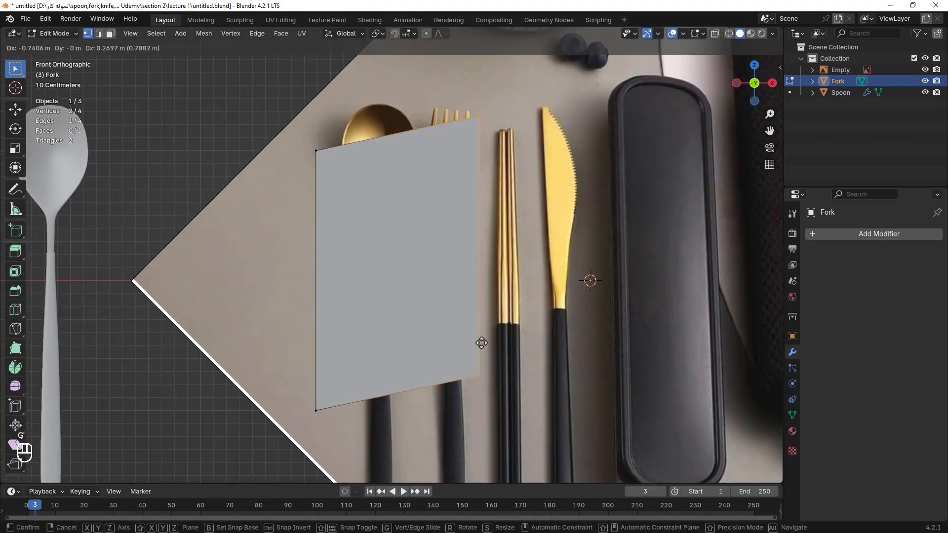
left_click(469, 340)
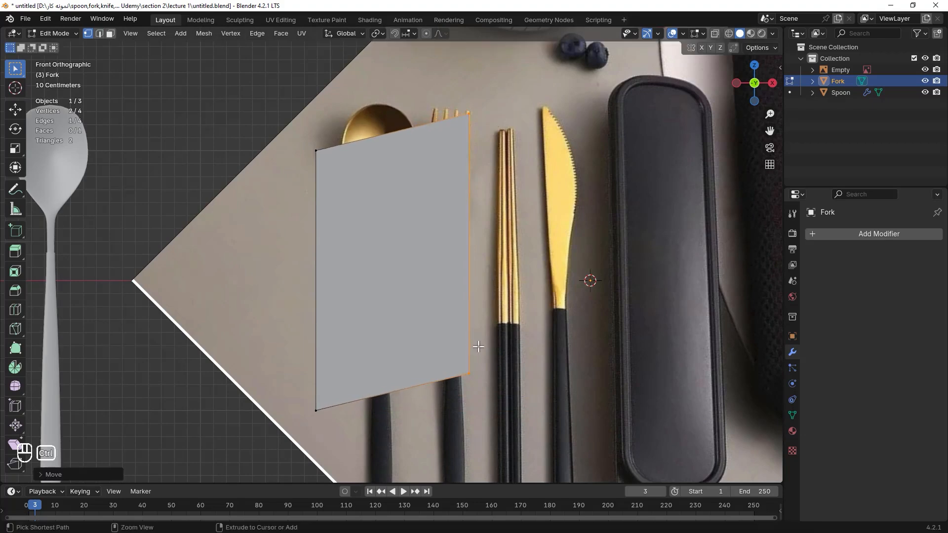
key("ctrl+z")
key("g")
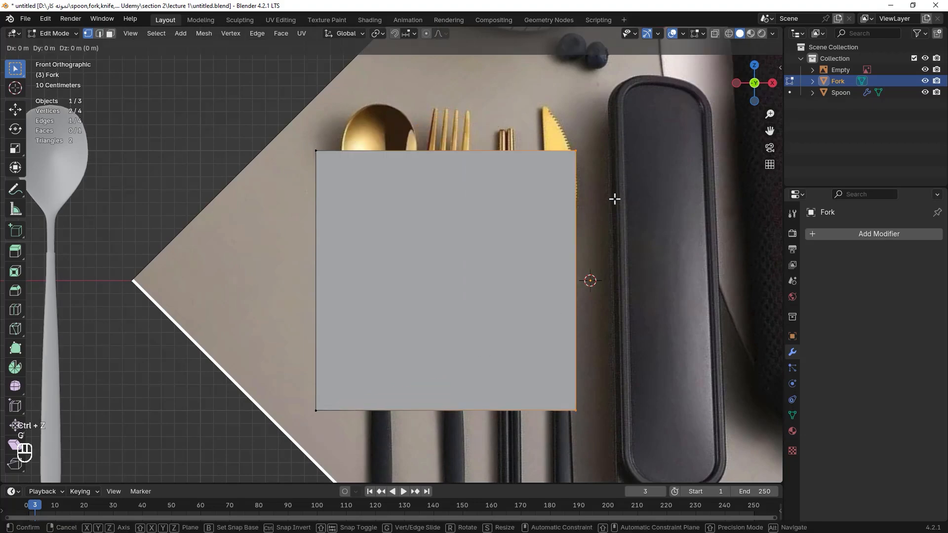
key("x")
left_click(507, 191)
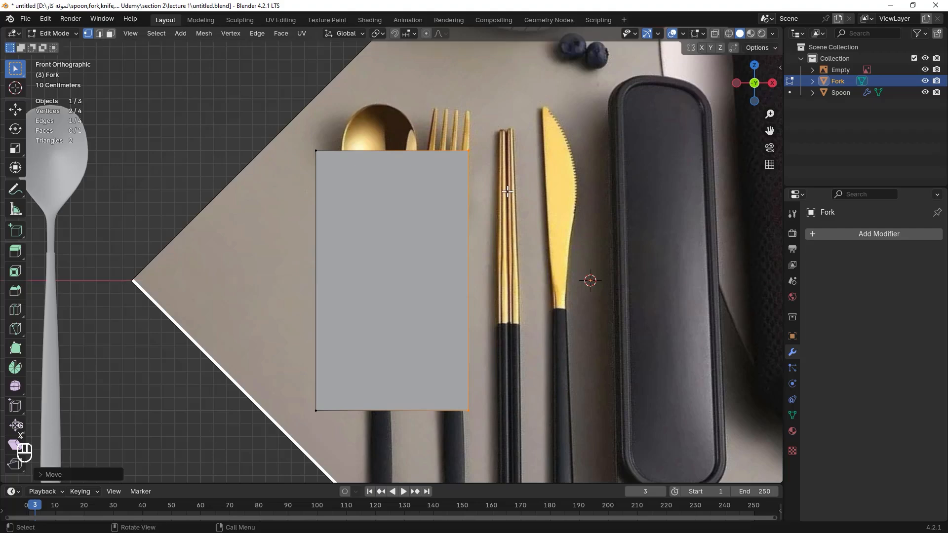
Select the left-side vertices and move them along X so the strip matches the fork's handle width.
left_click_drag(266, 124, 349, 425)
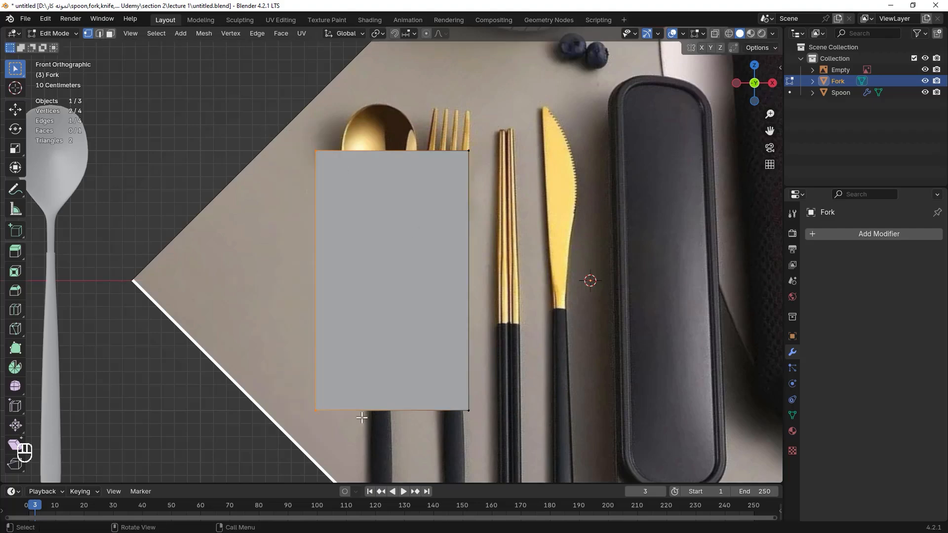
key("g")
key("x")
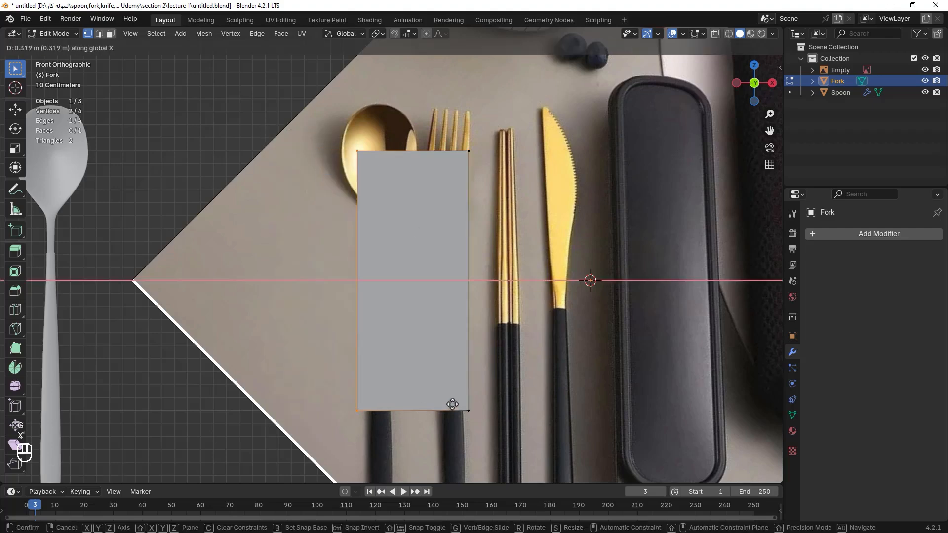
left_click(516, 400)
Select the top vertices and move them up along Z to the fork's tines.
left_click_drag(407, 137, 540, 205)
key("g")
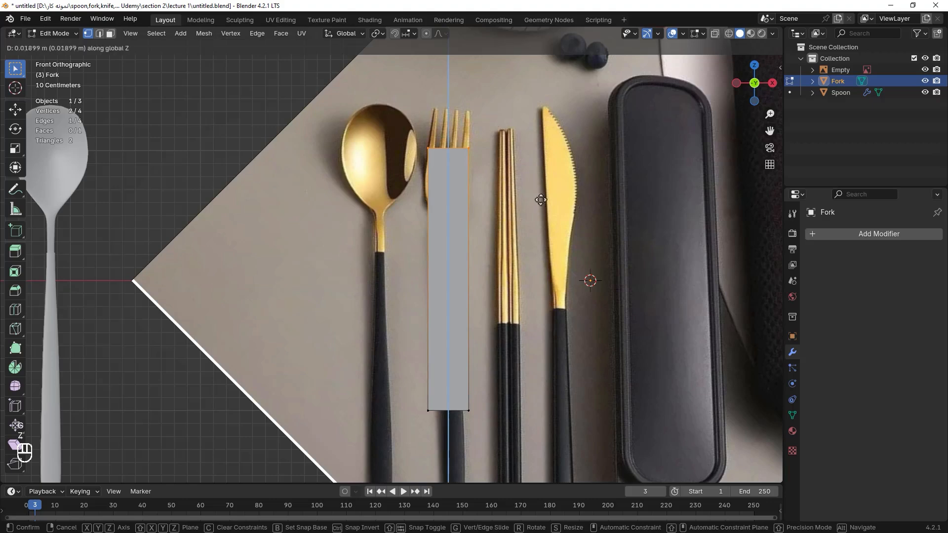
key("z")
left_click(543, 166)
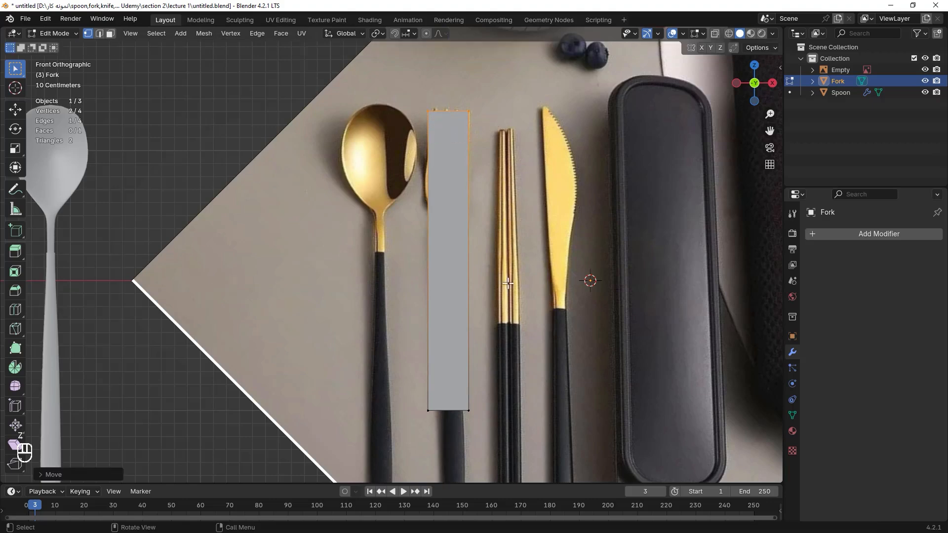
Select the bottom vertices and move them down along Z to the end of the fork's handle.
middle_click_drag(511, 313, 539, 173, "shift")
left_click_drag(439, 238, 567, 323)
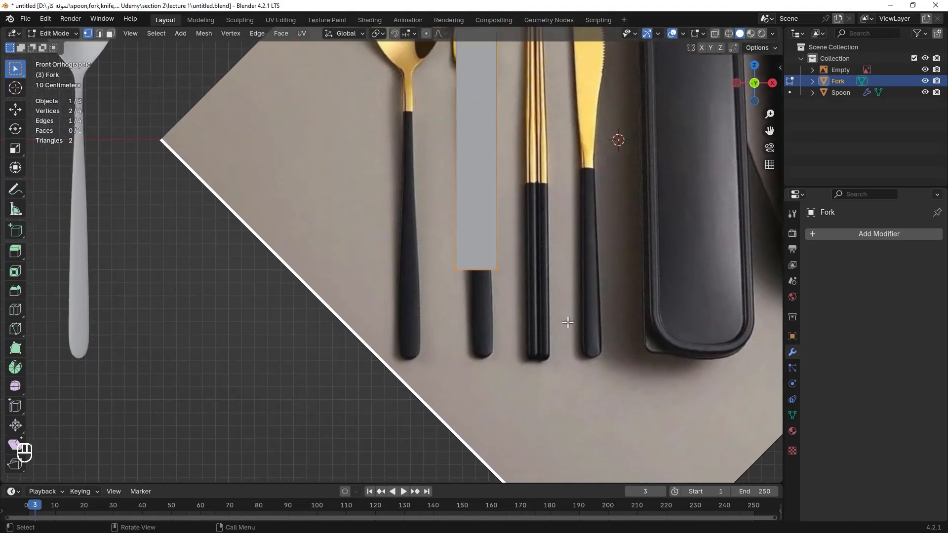
key("g")
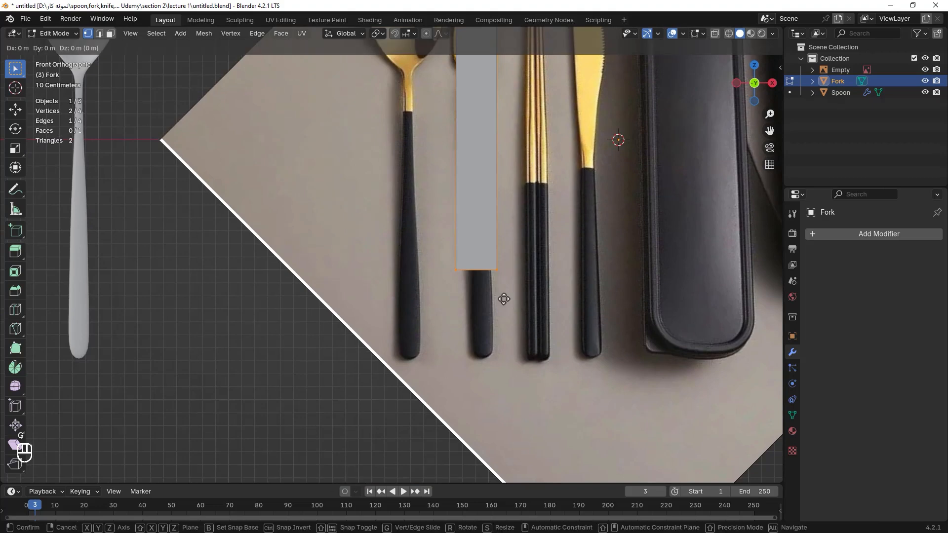
key("z")
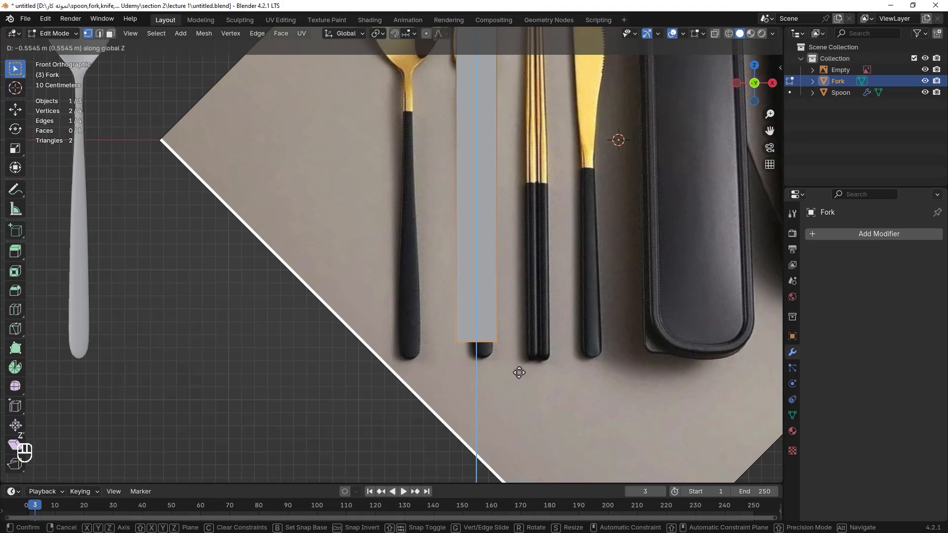
left_click(521, 389)
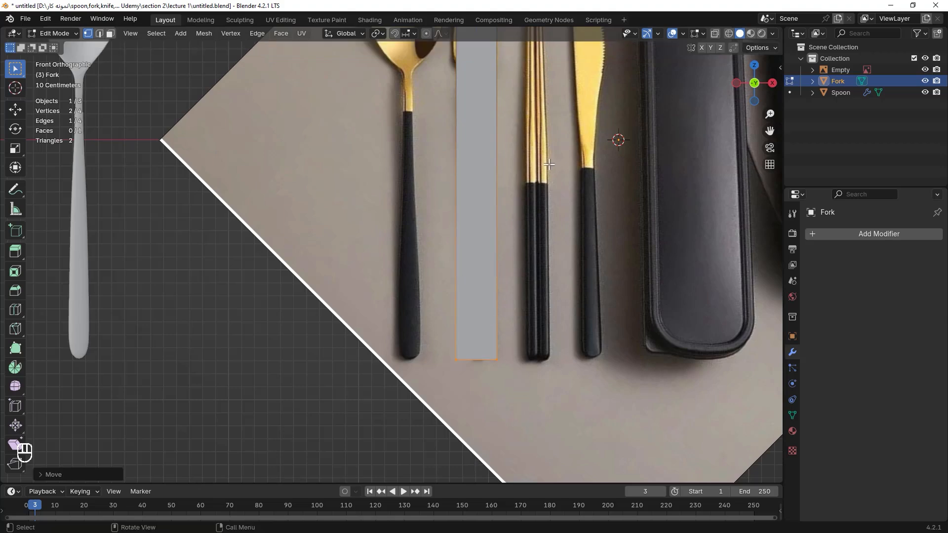
Box-select the top vertices and nudge them up along Z to the tips of the tines.
middle_click_drag(550, 164, 559, 405, "shift")
scroll(526, 201, "up", 2)
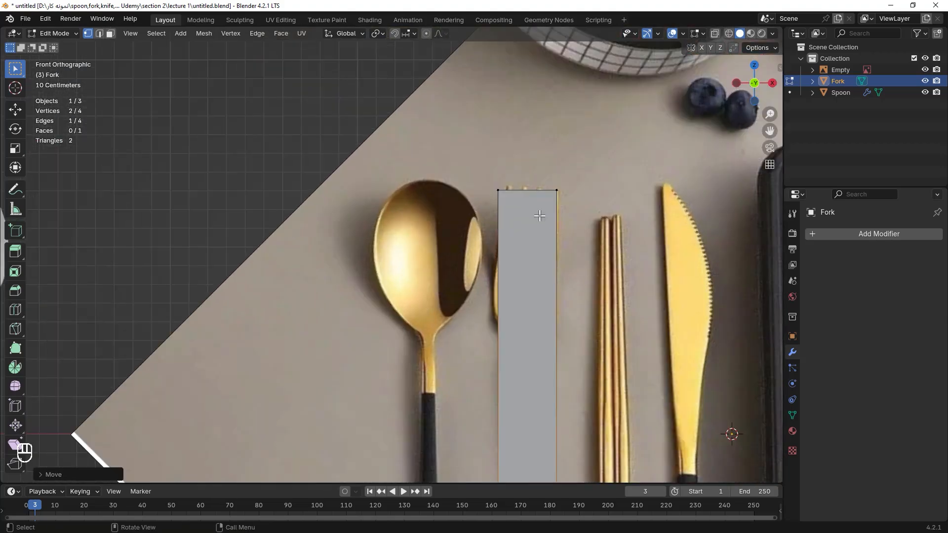
scroll(539, 215, "down", 1)
scroll(484, 175, "up", 3)
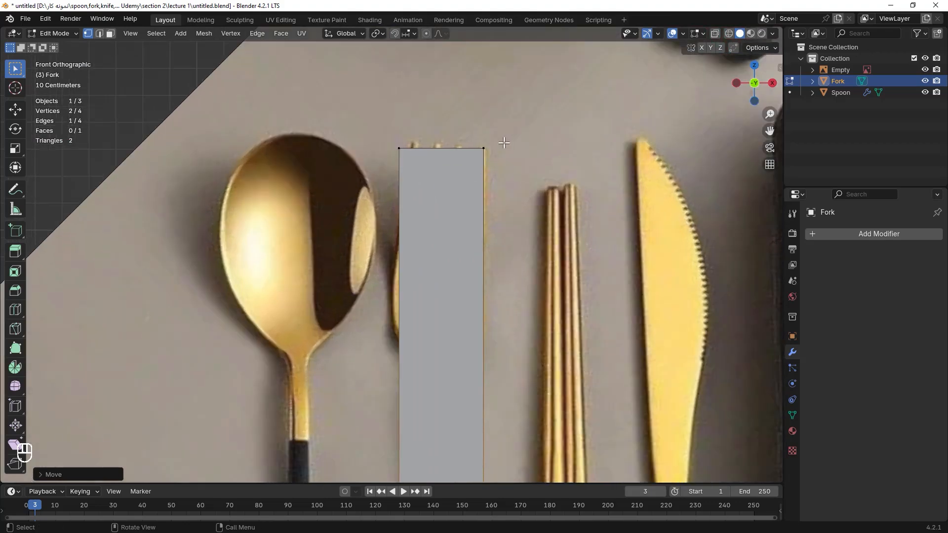
key("b")
left_click_drag(501, 139, 366, 192)
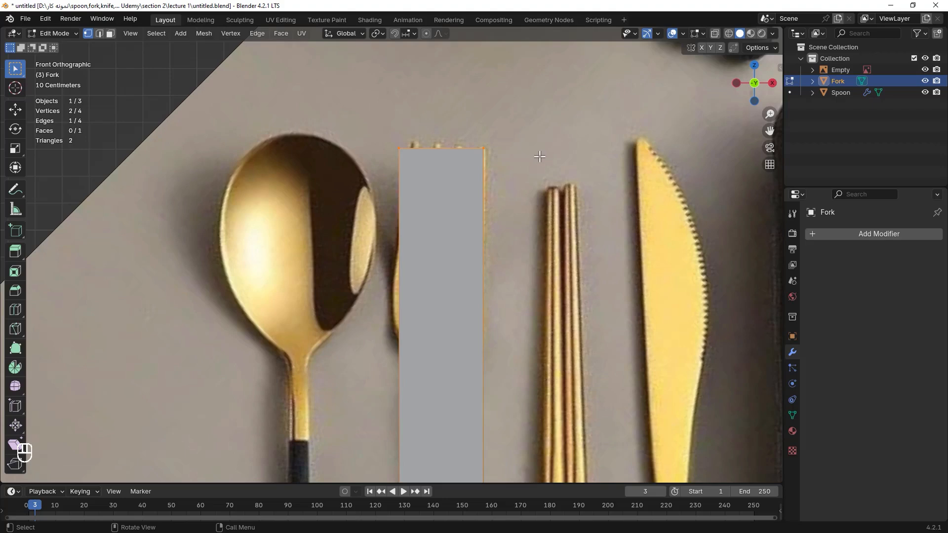
key("g")
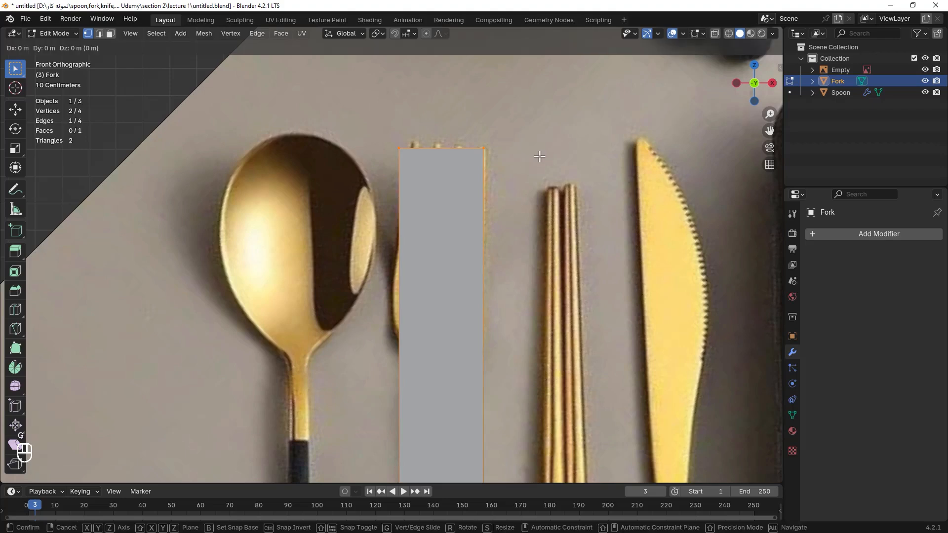
key("z")
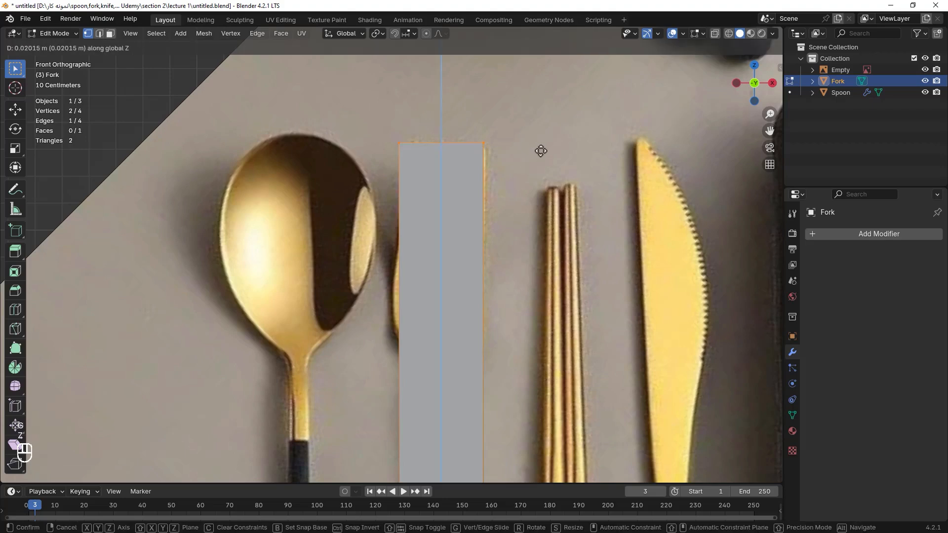
left_click(543, 151)
Add 10 horizontal loop cuts across the fork strip, leaving them evenly spaced.
scroll(523, 138, "down", 5)
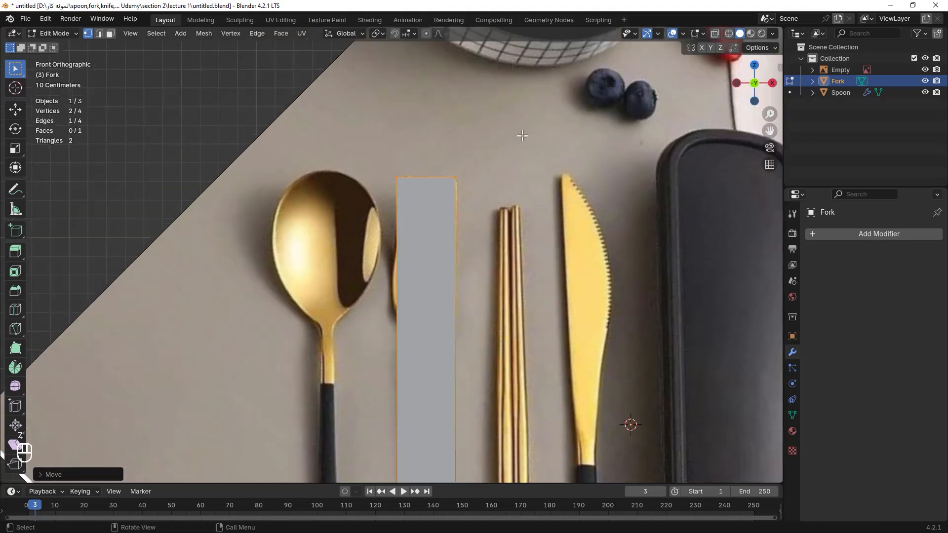
middle_click_drag(452, 213, 479, 145, "shift")
scroll(455, 119, "up", 2)
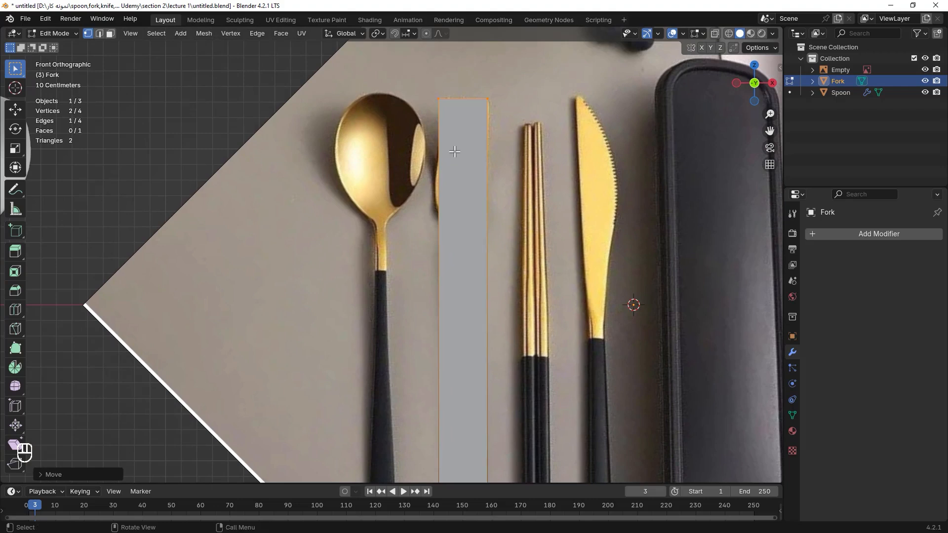
key("ctrl")
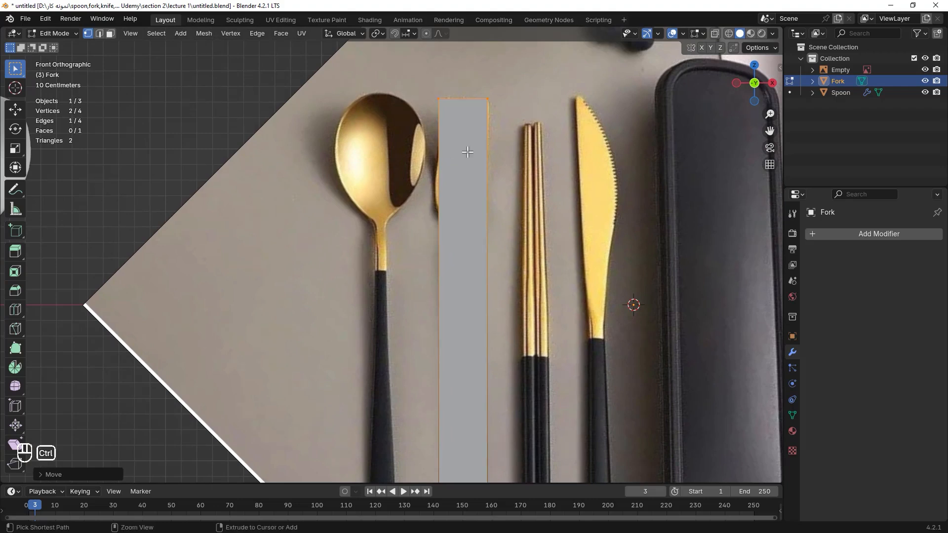
key("ctrl+r")
scroll(483, 181, "up", 6)
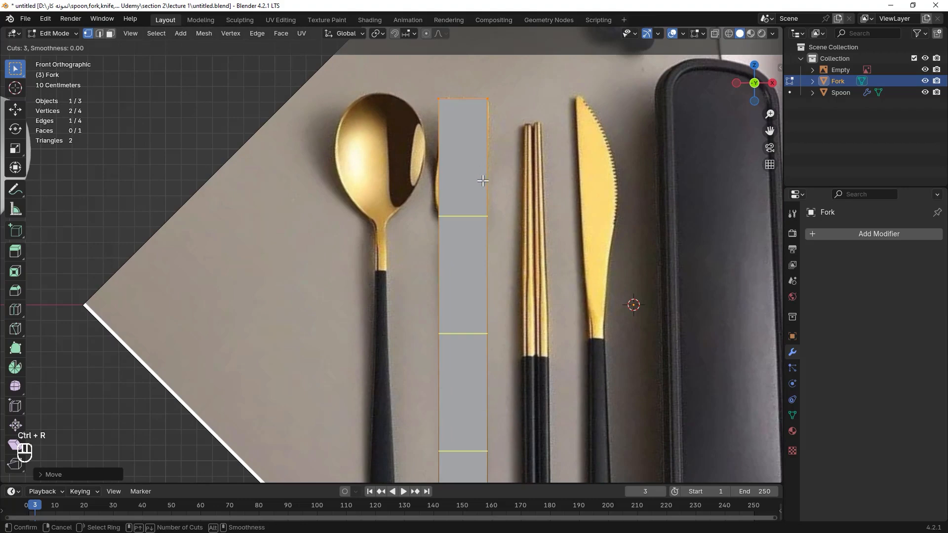
scroll(483, 181, "up", 1)
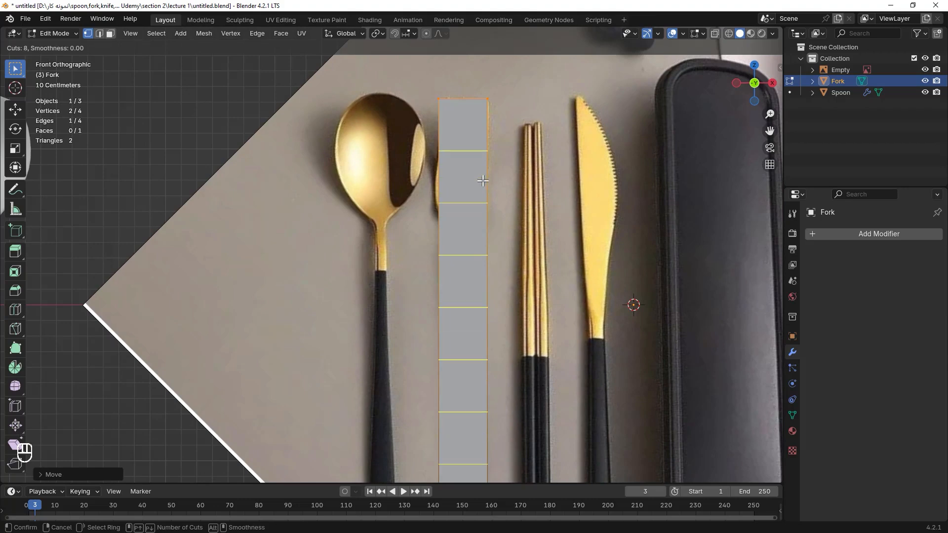
scroll(483, 180, "up", 2)
left_click(483, 181)
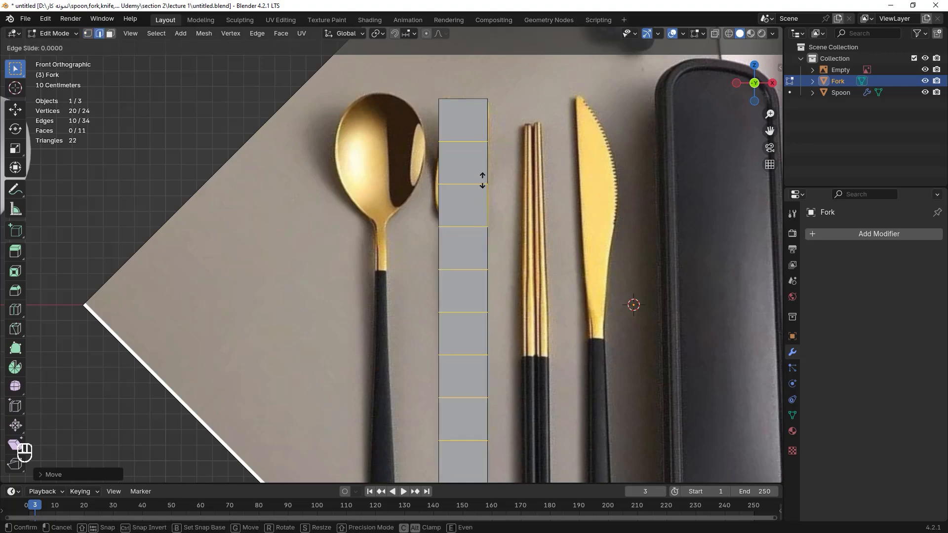
right_click(483, 181)
scroll(493, 180, "down", 3)
scroll(458, 163, "up", 5)
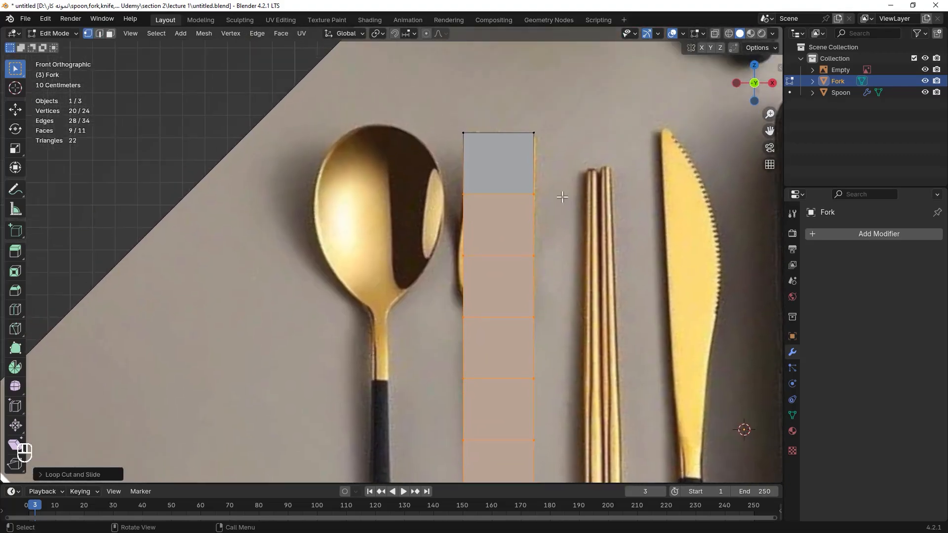
Select all of the fork's geometry and add a Subdivision Surface modifier.
key("alt+a")
key("a")
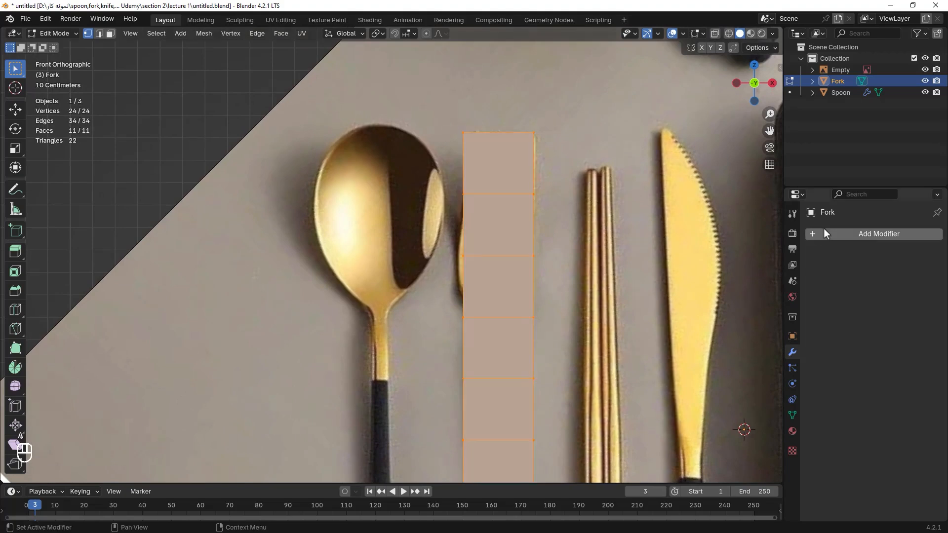
left_click(814, 236)
mouse_move(769, 268)
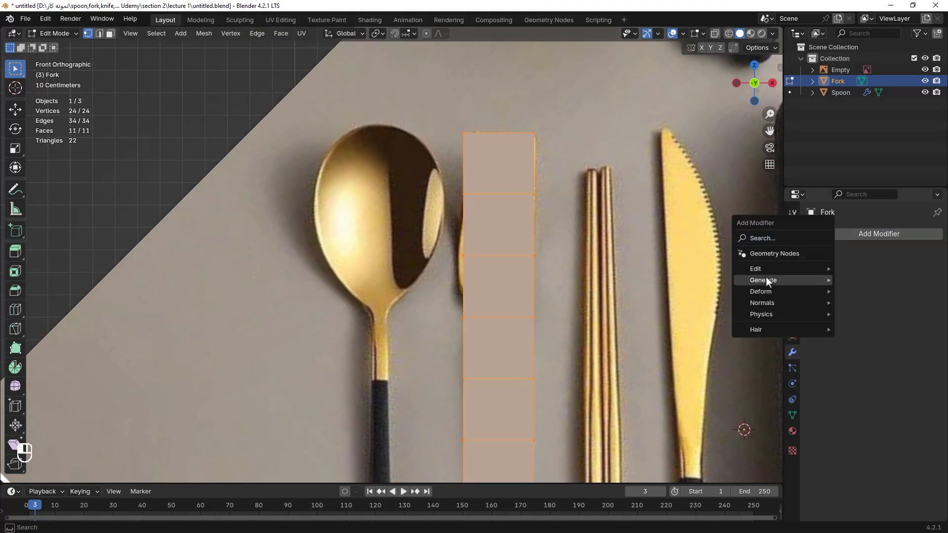
left_click(901, 428)
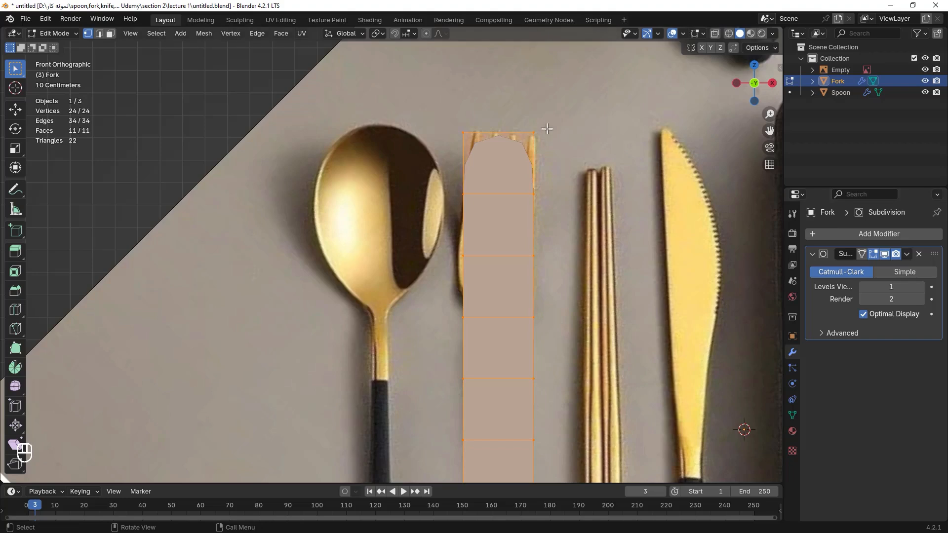
Scale the neck vertices inward and slide the edge loop above the neck down toward the fork head's base.
key("s")
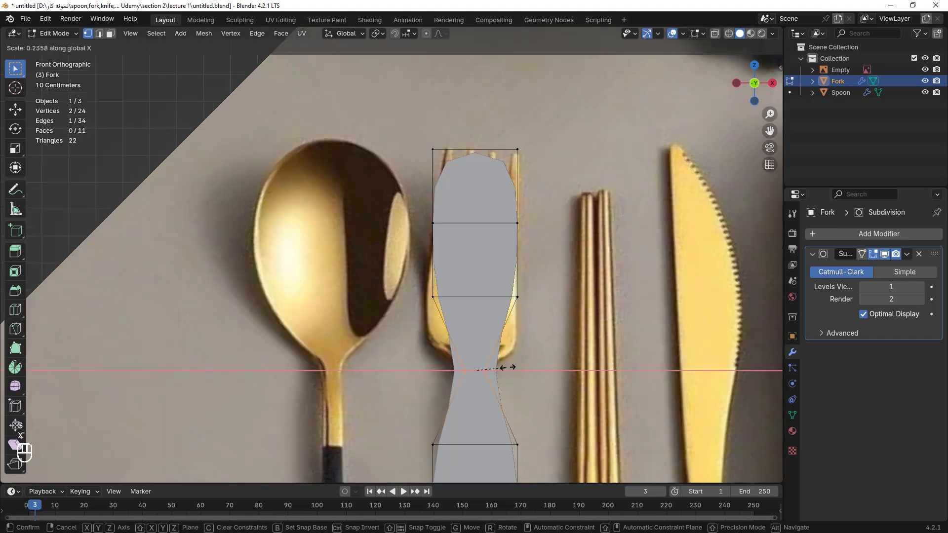
left_click(508, 367)
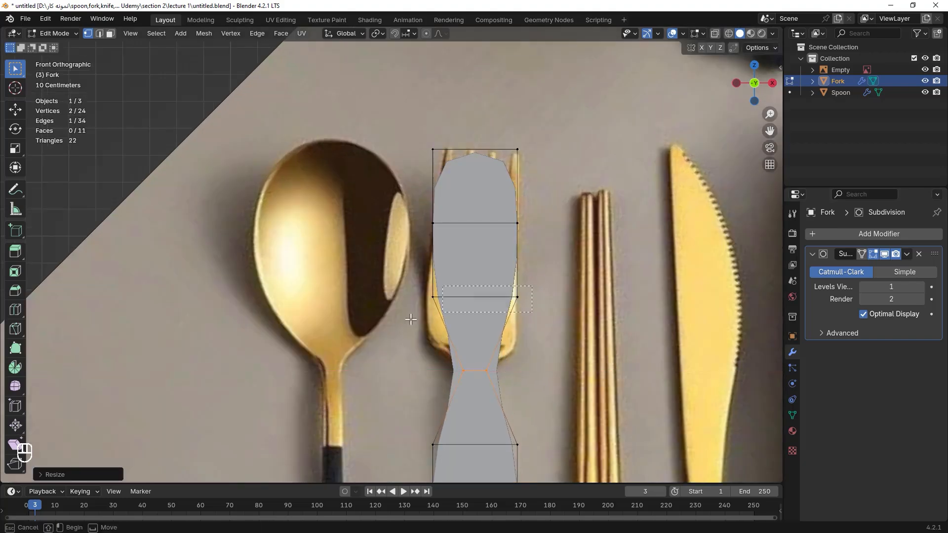
left_click(513, 297, "alt")
key("g")
key("g")
left_click(551, 347)
Widen that edge along X to the fork head's width and slide it down to the head's base.
key("s")
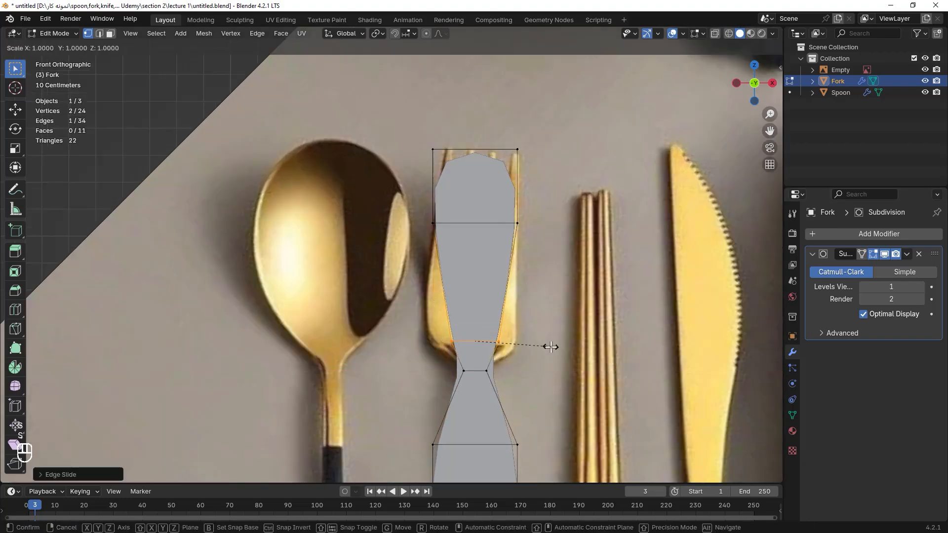
key("x")
left_click(646, 349)
key("g")
key("g")
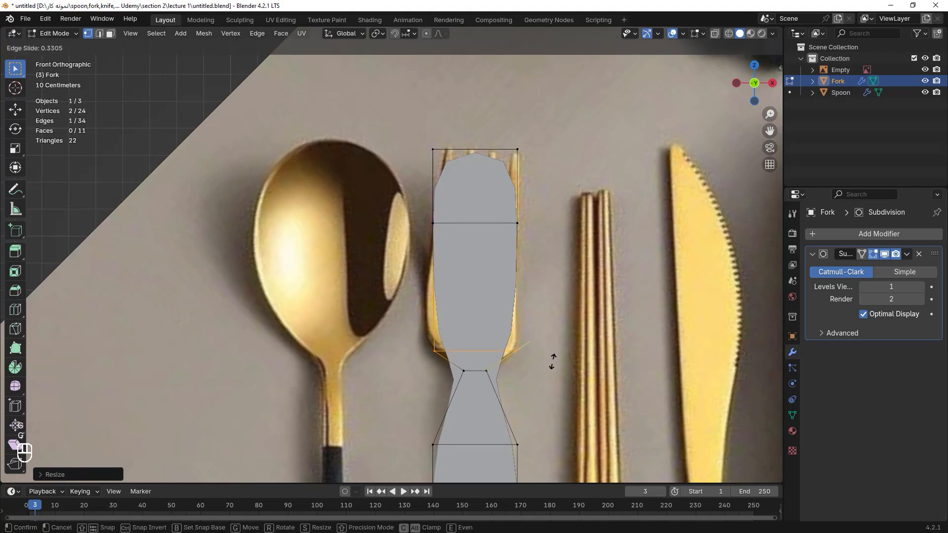
left_click(552, 362)
Add two horizontal loop cuts across the fork head, leaving them centered.
key("ctrl+r")
scroll(508, 288, "up", 1)
left_click(507, 288)
right_click(509, 290)
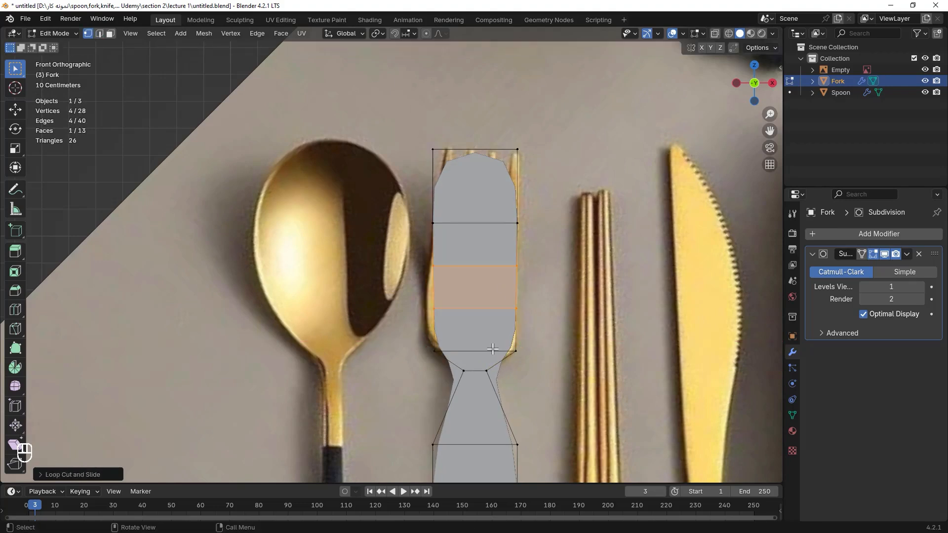
Scale the fork head's three lower horizontal edges along X to fit the reference outline.
left_click(492, 350, "alt")
key("s")
key("x")
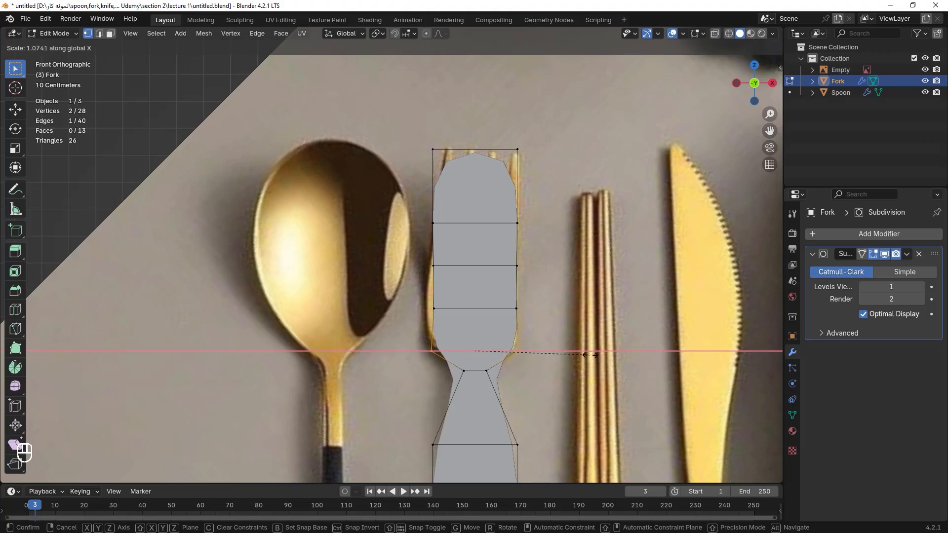
left_click(596, 355)
left_click(500, 311, "alt")
key("s")
key("x")
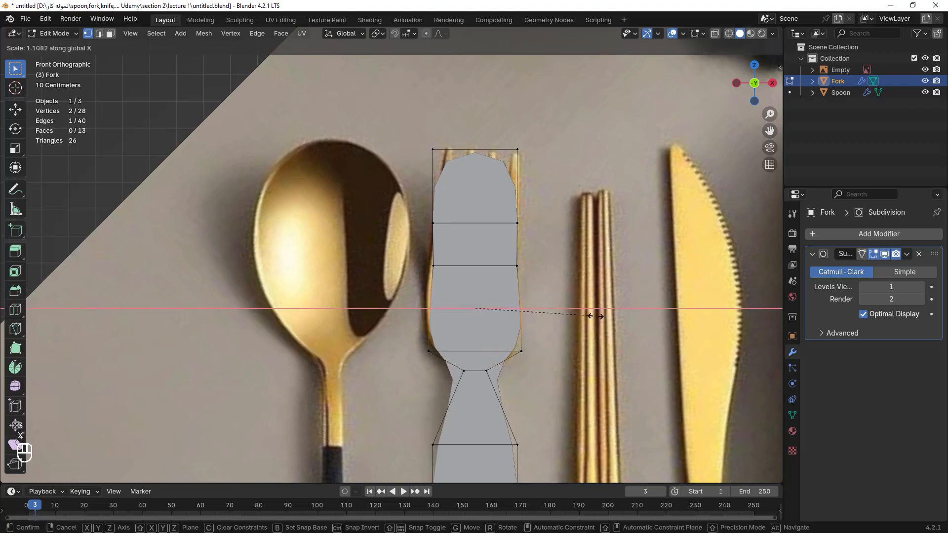
left_click(597, 316)
left_click(500, 267, "alt")
key("s")
key("x")
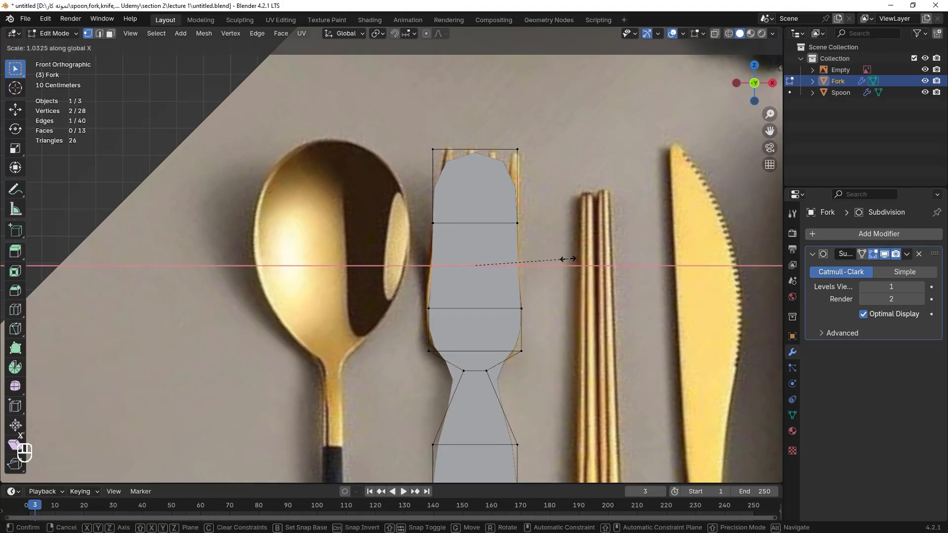
left_click(568, 259)
Box-select the head's top edge and scale it along X to the width of the tines.
left_click_drag(536, 210, 422, 233)
left_click_drag(550, 135, 422, 161)
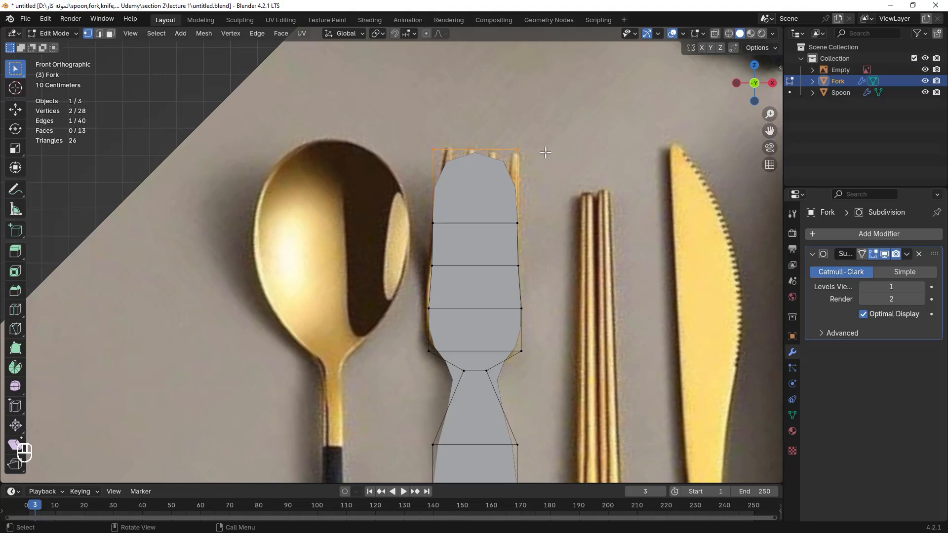
key("s")
key("x")
left_click(547, 149)
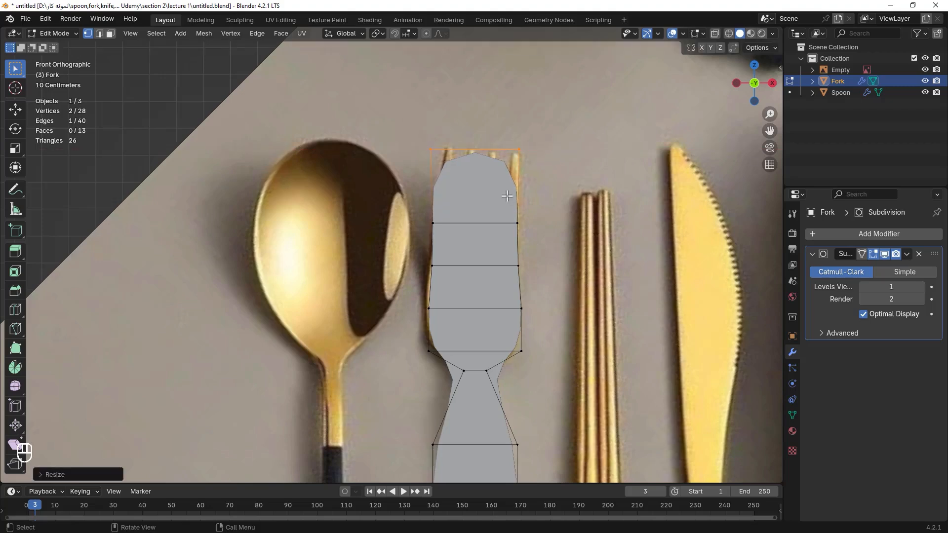
Move the top edge up along Z to the tips of the tines.
key("g")
key("z")
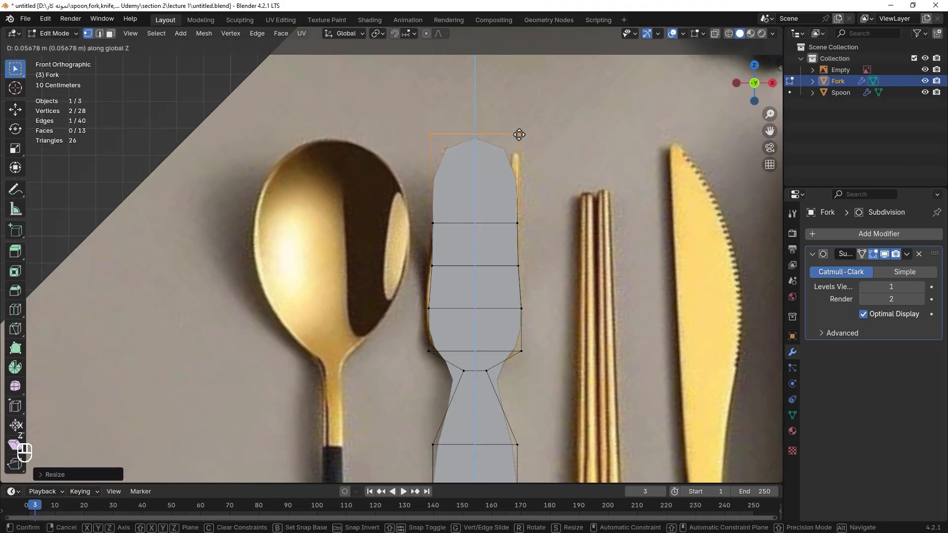
left_click(563, 148)
left_click(544, 134)
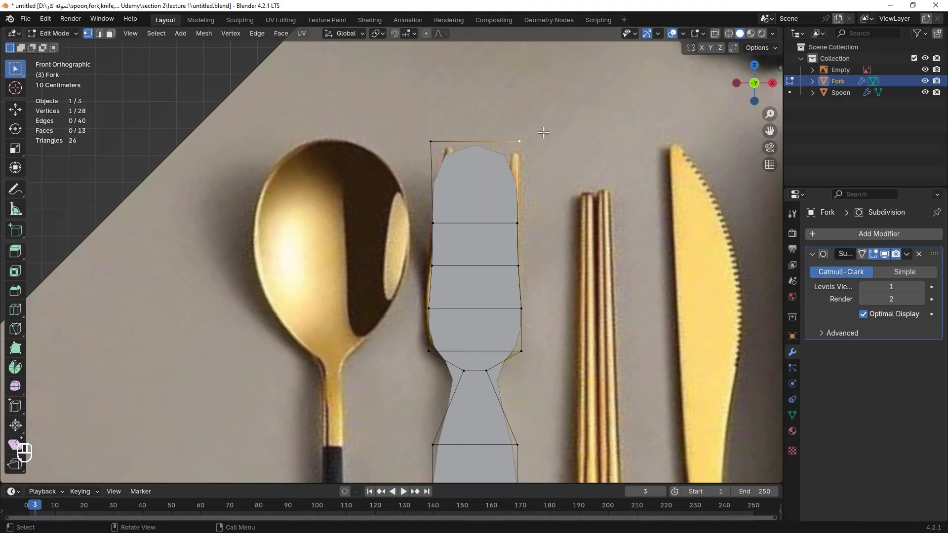
Box-select the narrow neck edge and scale it further inward along X.
middle_click_drag(576, 288, 609, 82, "shift")
left_click_drag(578, 225, 447, 256)
key("s")
key("x")
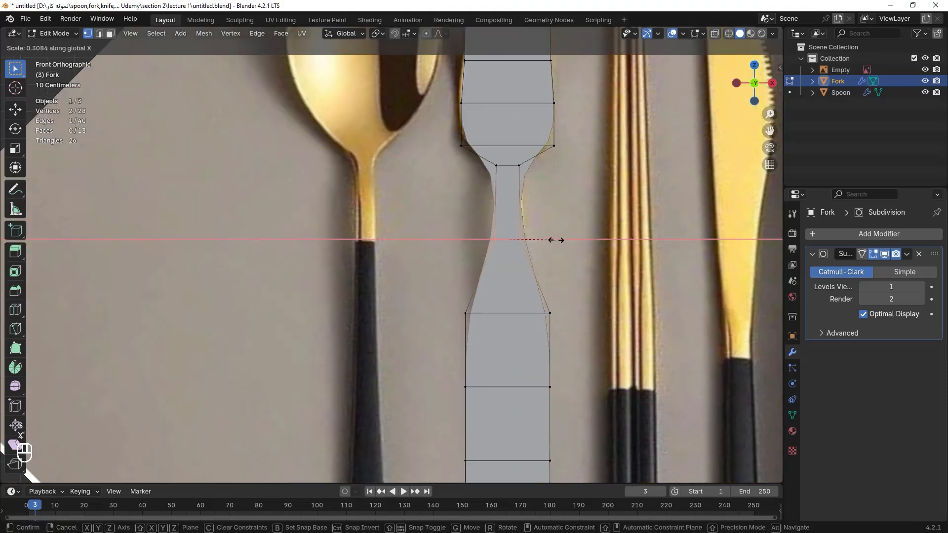
left_click(556, 238)
Box-select the lower handle vertices and scale them along X to narrow the handle to the reference.
left_click_drag(634, 292, 454, 463)
scroll(404, 235, "down", 7)
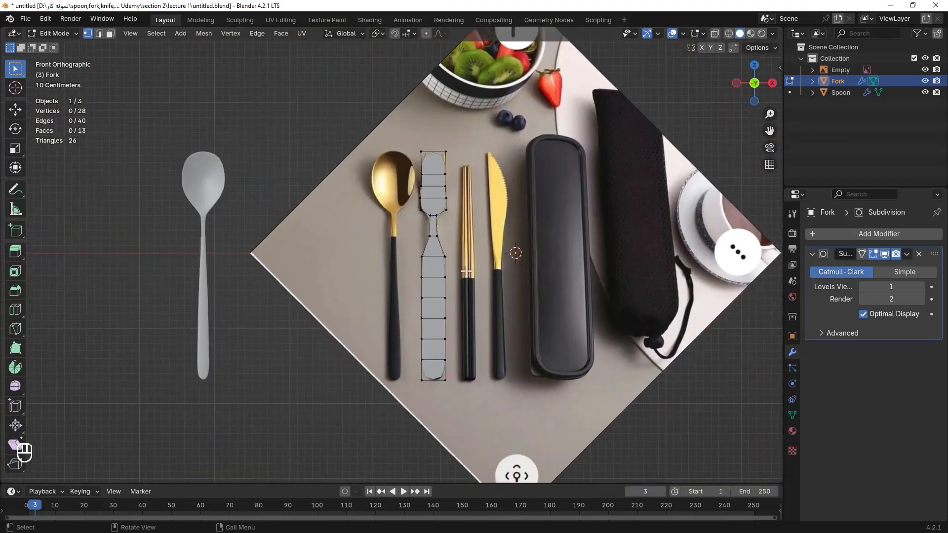
left_click_drag(380, 247, 471, 390)
key("s")
key("x")
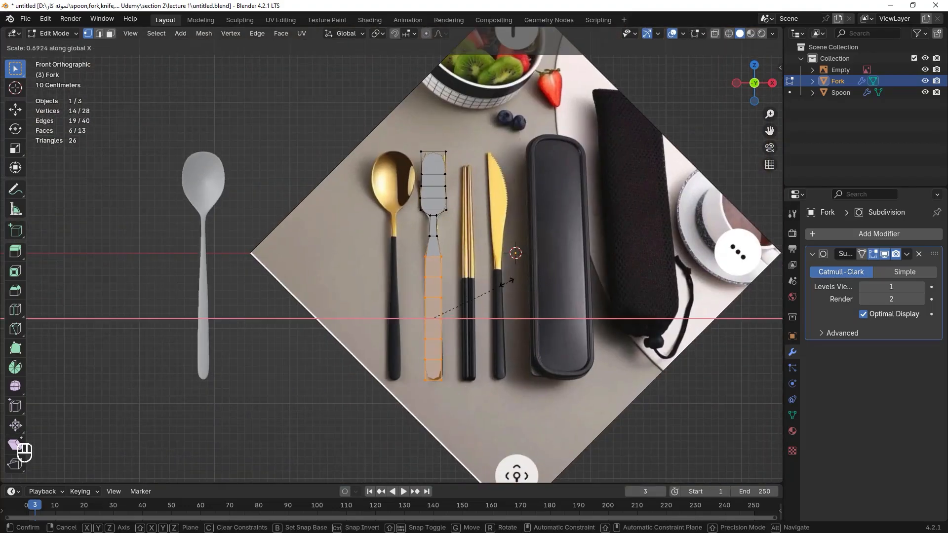
left_click(447, 274)
Box-select the head's top edge and scale it slightly along X to match the reference.
scroll(447, 274, "up", 4)
scroll(447, 275, "down", 3)
scroll(555, 129, "up", 5)
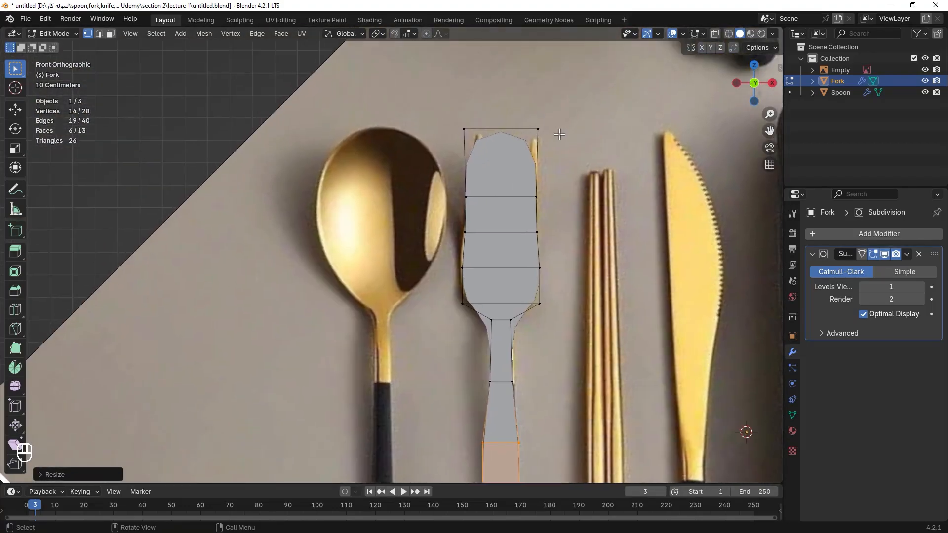
scroll(555, 129, "up", 2)
middle_click_drag(555, 129, 571, 179, "shift")
left_click_drag(578, 160, 418, 200)
key("s")
key("x")
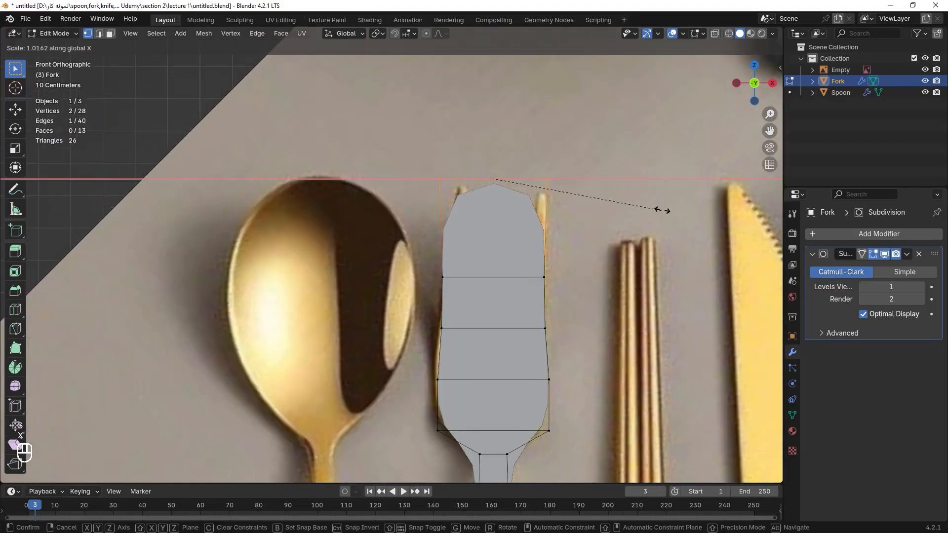
left_click(671, 202)
Set the Subdivision modifier's viewport level to 2.
scroll(517, 158, "down", 2)
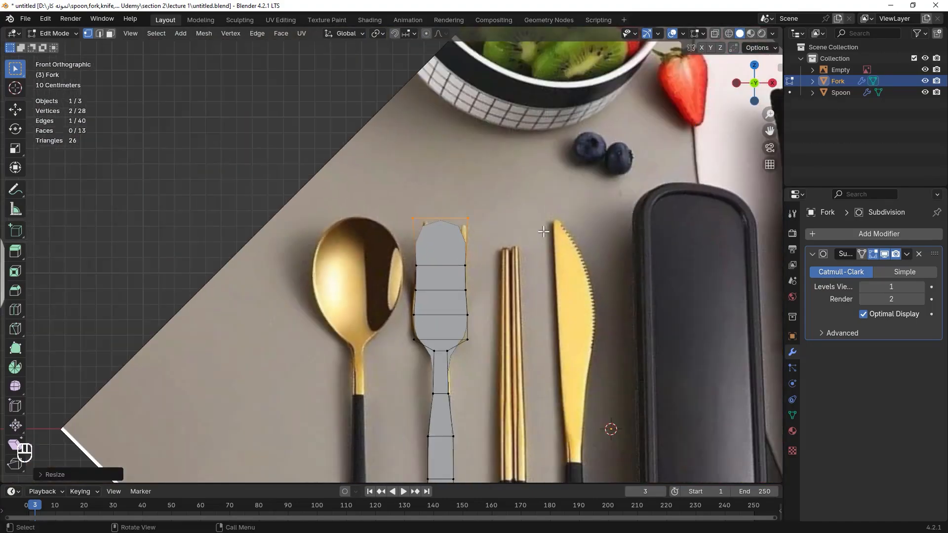
key("ctrl+2")
scroll(451, 259, "down", 4)
middle_click_drag(368, 369, 371, 280, "shift")
scroll(420, 246, "up", 5)
scroll(460, 277, "down", 2)
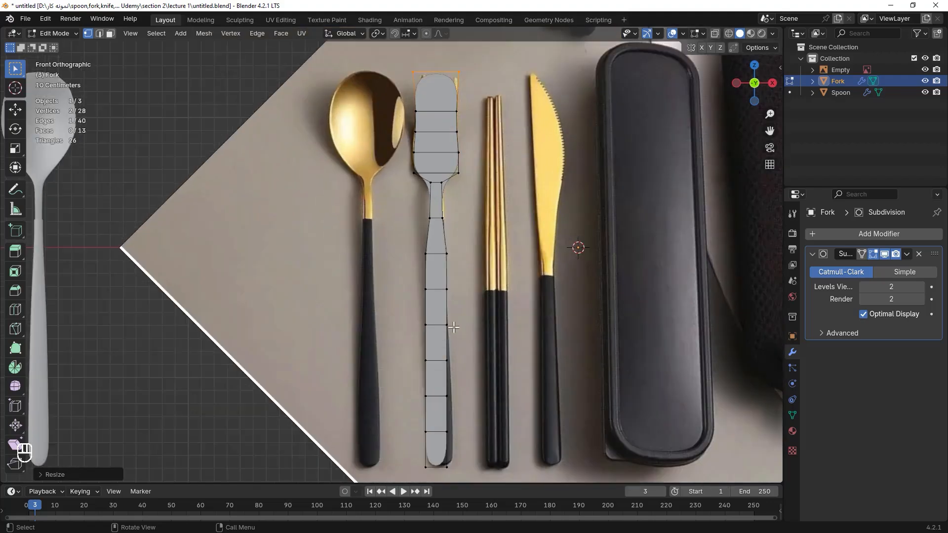
middle_click_drag(455, 59, 456, 193, "shift")
scroll(455, 193, "up", 4)
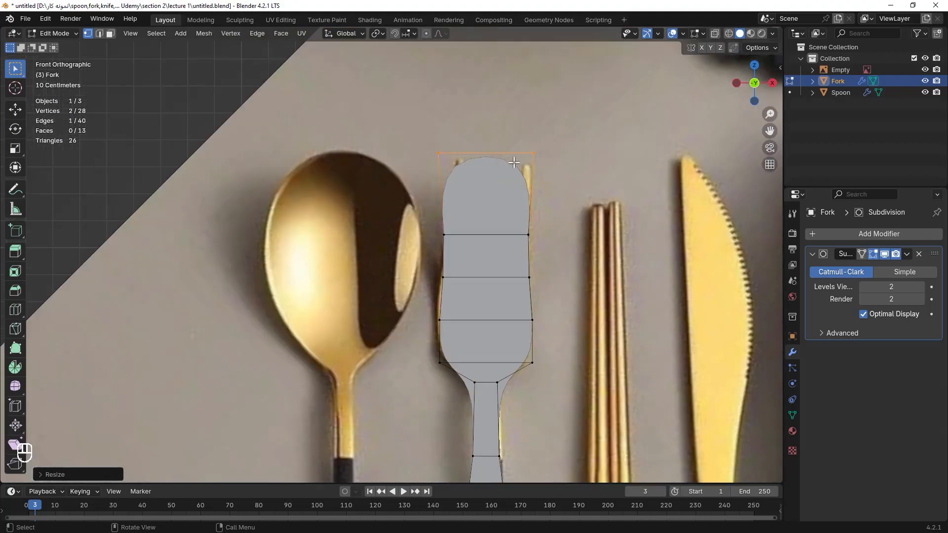
scroll(514, 163, "down", 8)
scroll(503, 131, "up", 6)
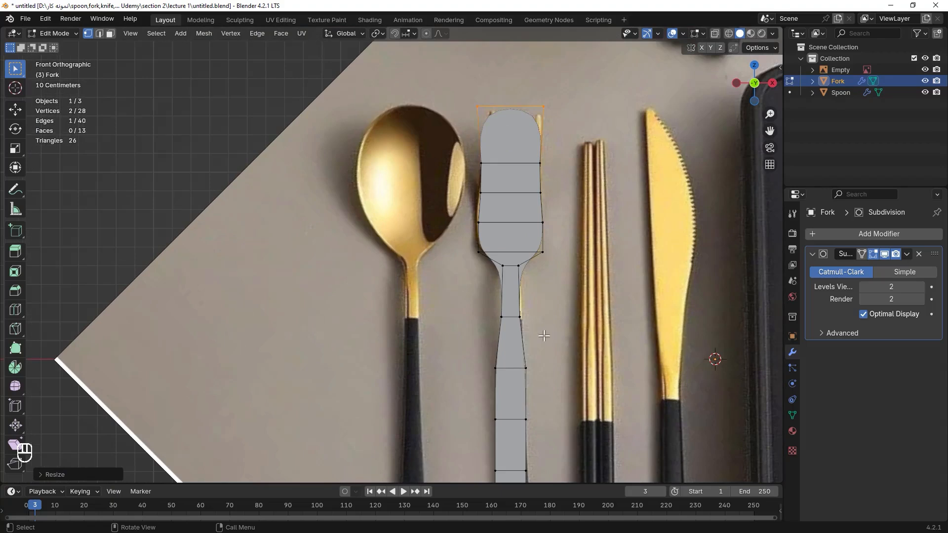
scroll(447, 277, "down", 4)
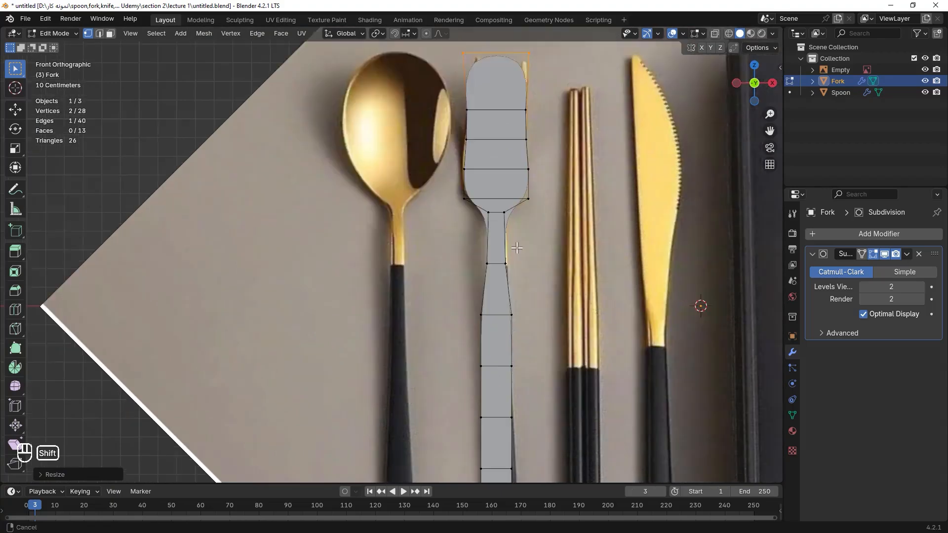
scroll(492, 198, "up", 4)
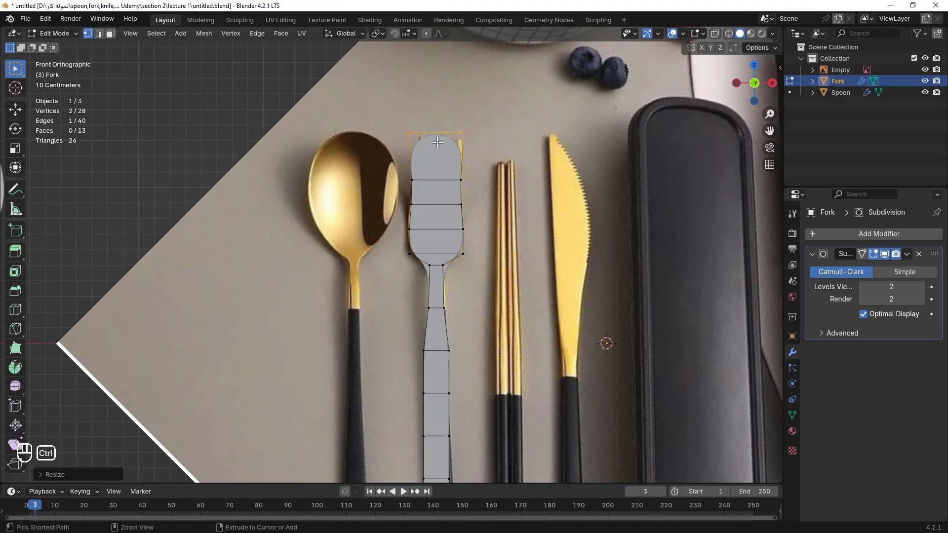
Add 6 vertical loop cuts along the full length of the fork.
key("ctrl+r")
scroll(438, 143, "up", 2)
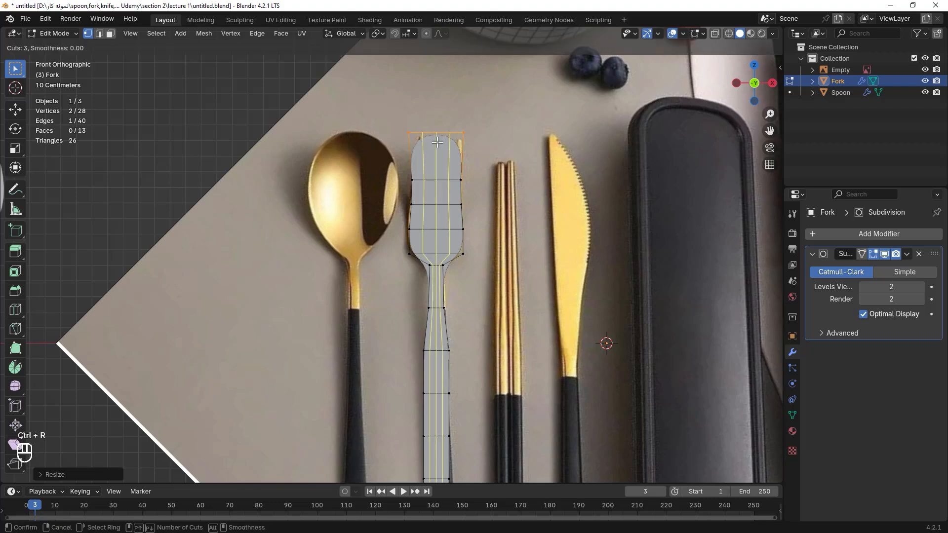
scroll(437, 142, "up", 1)
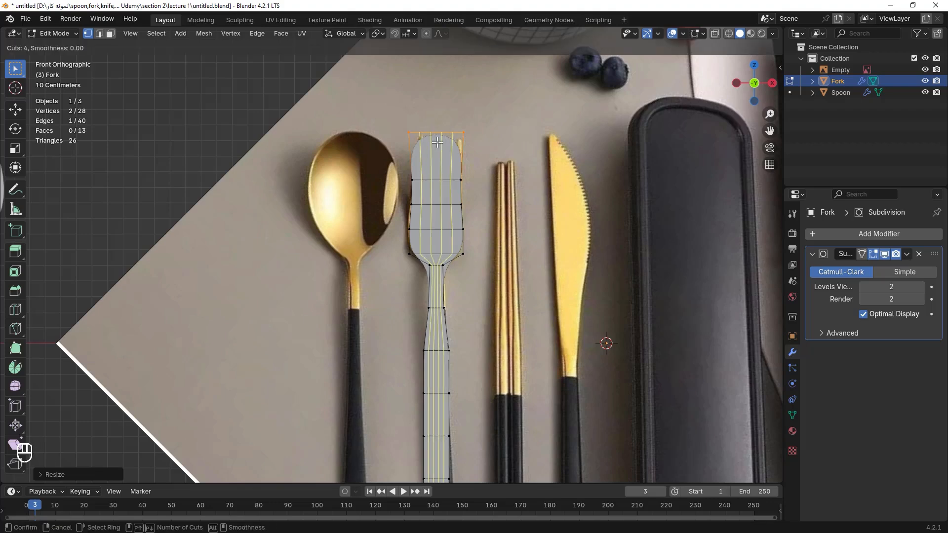
scroll(438, 142, "up", 1)
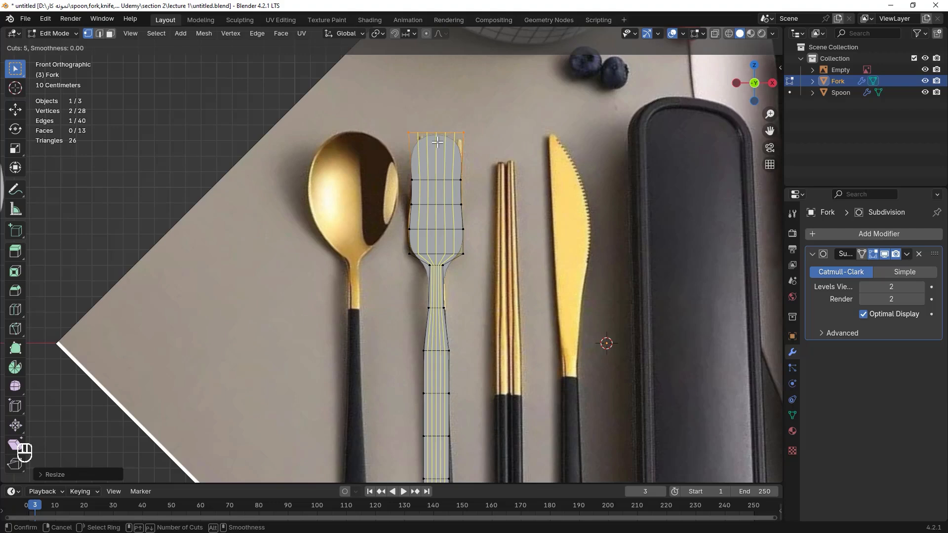
scroll(438, 143, "up", 1)
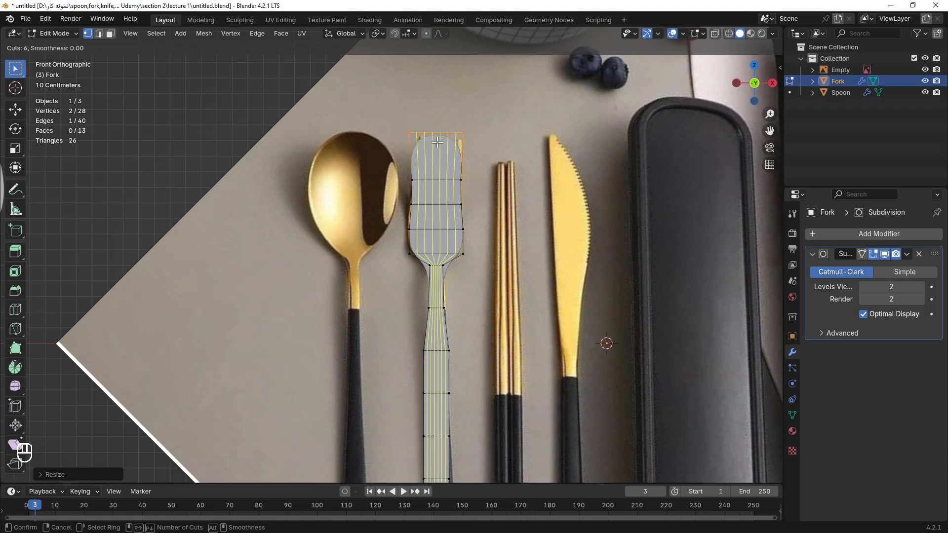
left_click(437, 142)
In face mode, select the three faces of the second column from the right in the head and delete them to open a tine gap.
key("3")
scroll(494, 143, "up", 3)
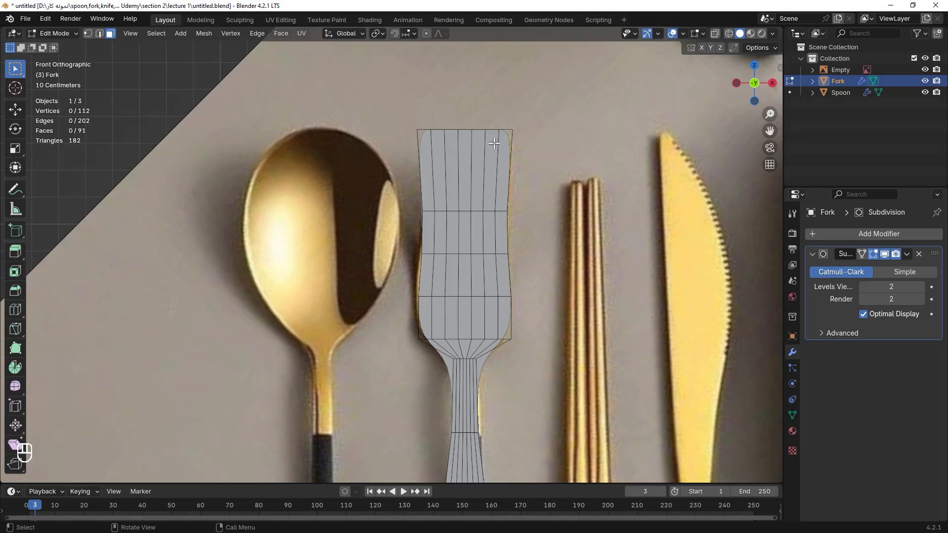
left_click(494, 143)
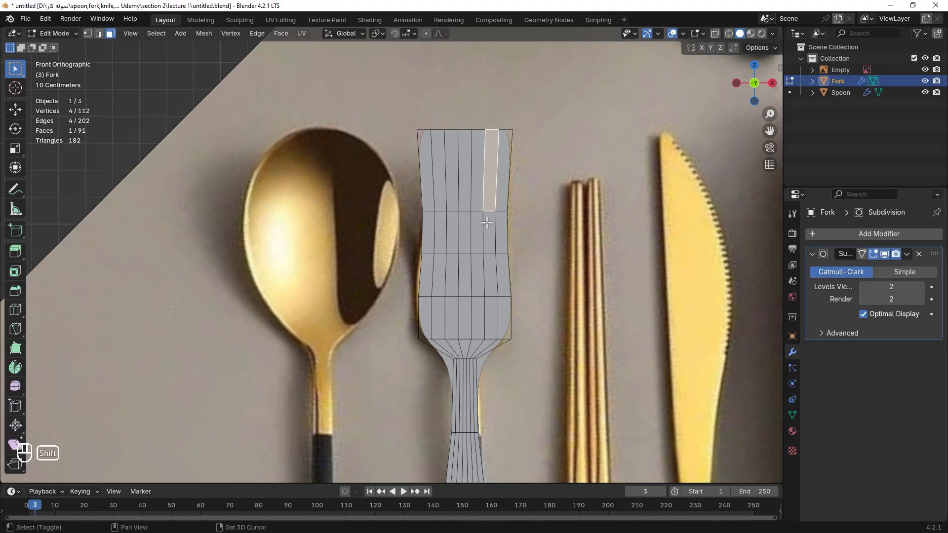
left_click(488, 223, "shift")
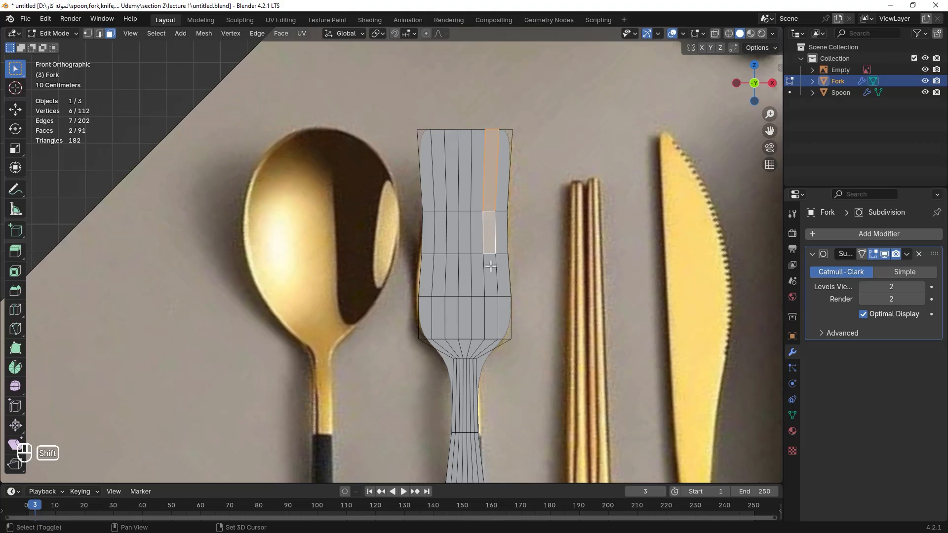
left_click(494, 270, "shift")
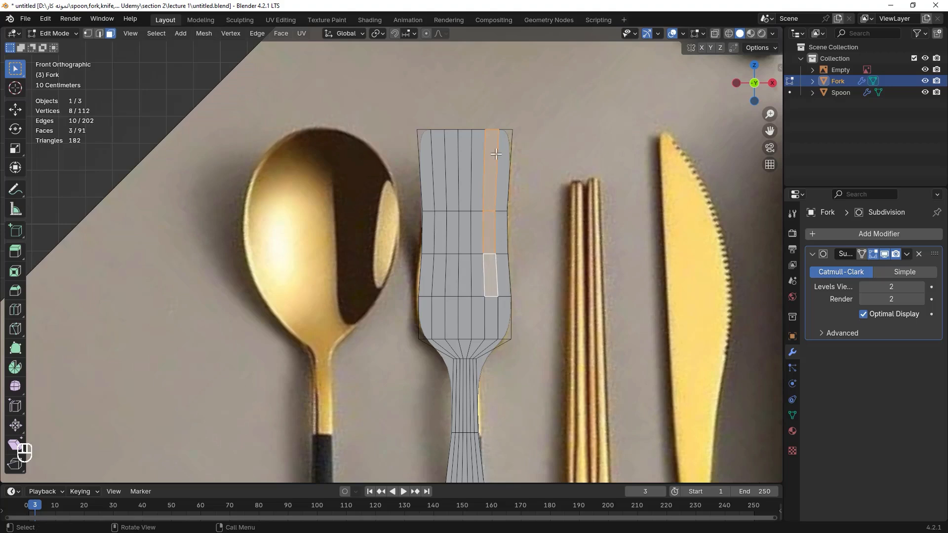
key("x")
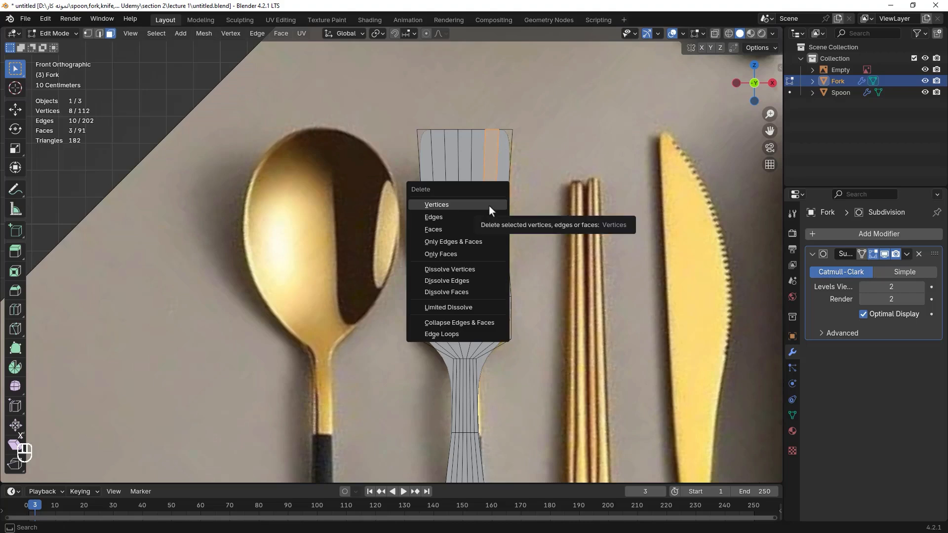
left_click(449, 230)
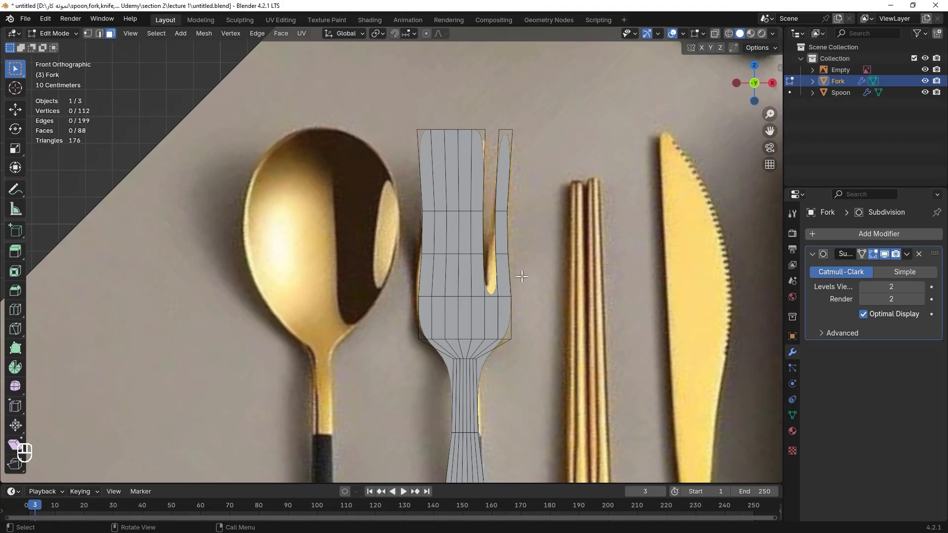
Select the faces of the two remaining gap columns in the head and delete them to form four tines.
left_click(466, 143)
left_click(468, 242, "shift")
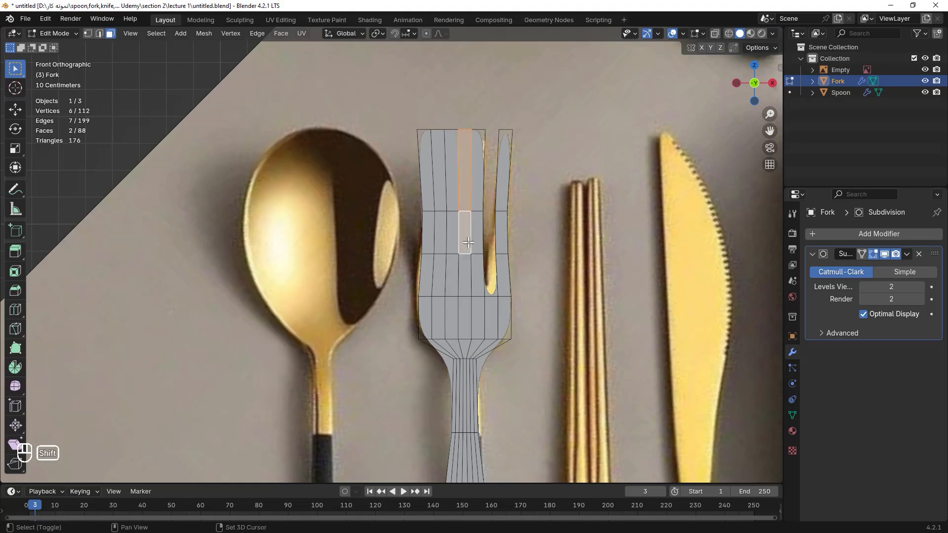
left_click(468, 281, "shift")
left_click(435, 279, "shift")
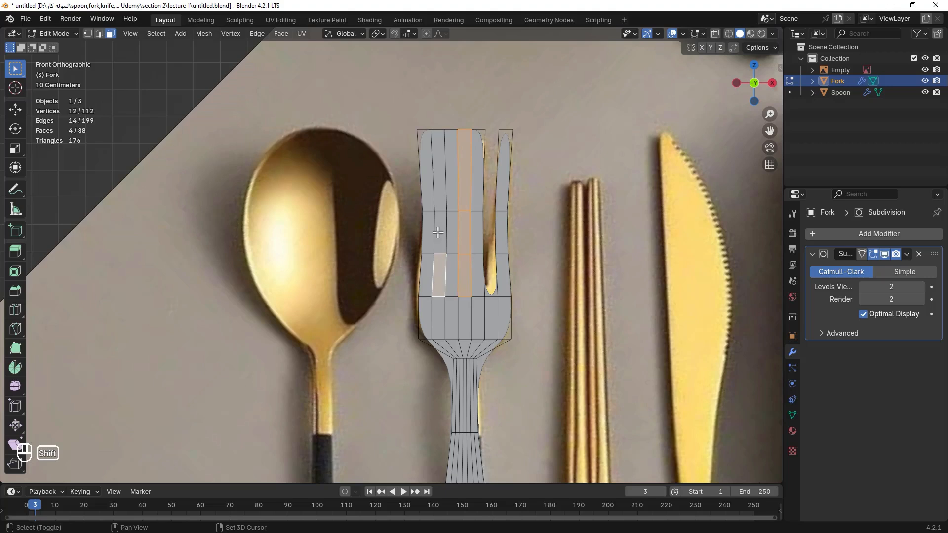
left_click(438, 233, "shift")
left_click(441, 181, "shift")
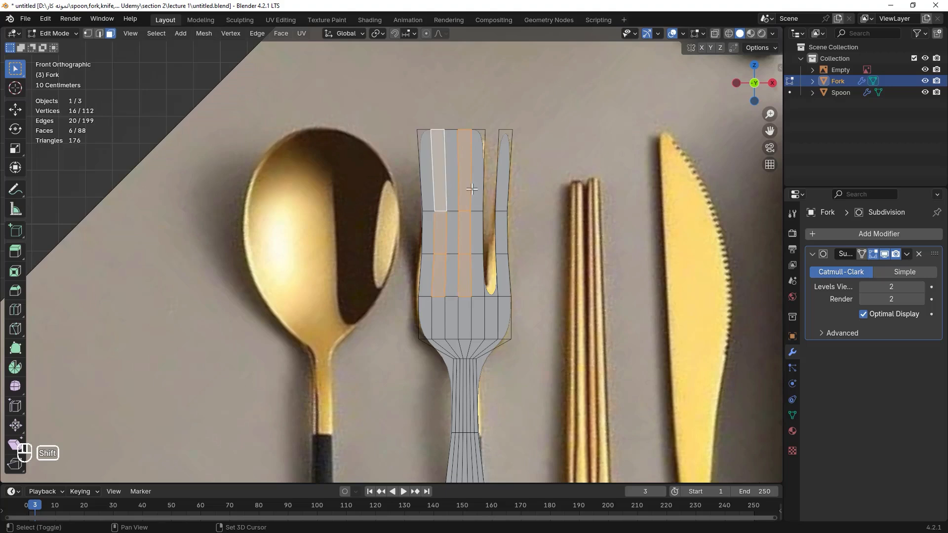
key("x")
left_click(552, 178)
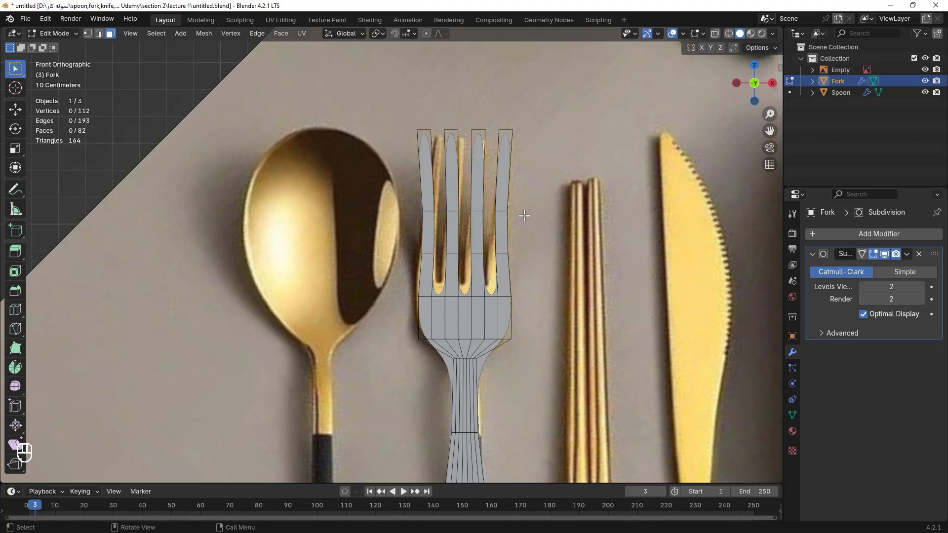
In edge mode, select the horizontal edge row below the tine gaps and edge-slide it slightly.
left_click_drag(530, 290, 377, 309)
left_click(533, 286)
key("2")
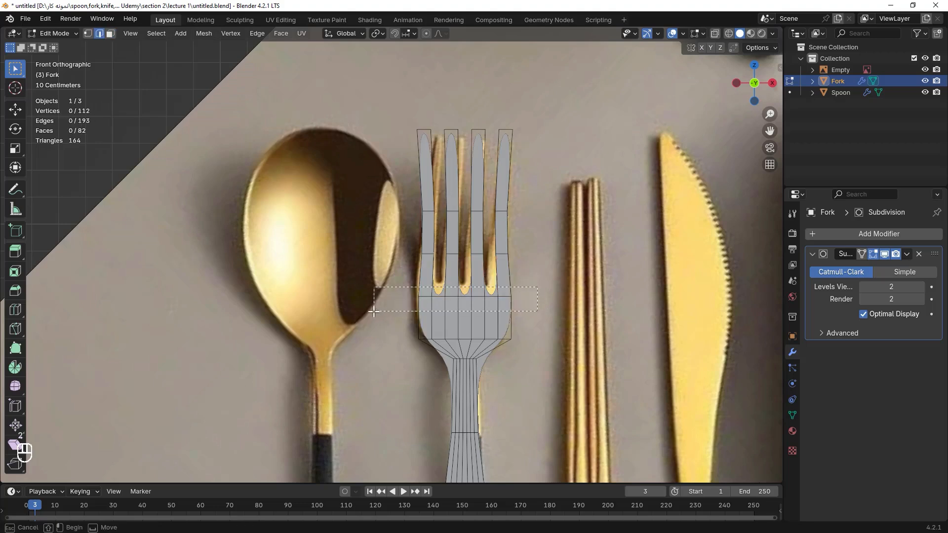
left_click(514, 308, "alt")
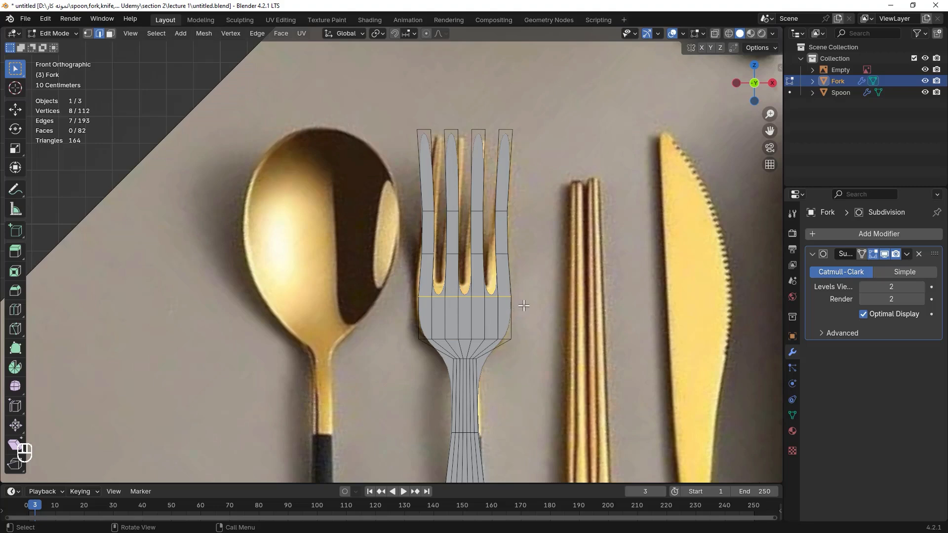
key("g")
key("g")
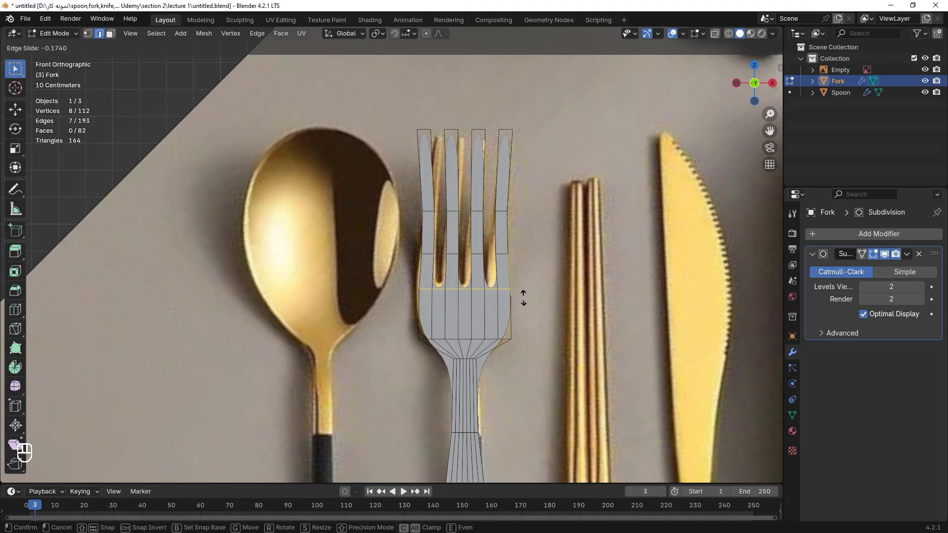
left_click(523, 311)
Add a horizontal loop cut across the fork head near the base of the tines.
scroll(502, 367, "up", 2)
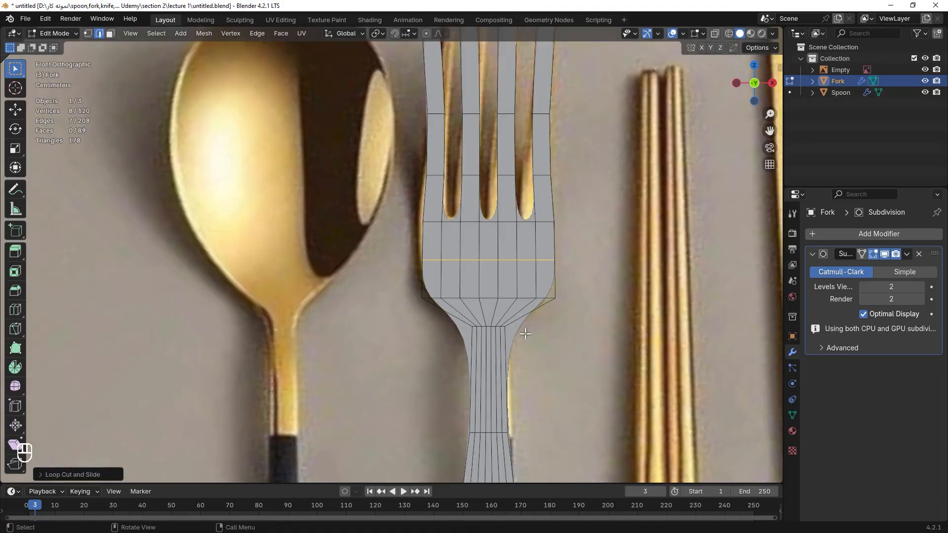
key("ctrl+r")
left_click(493, 368)
left_click(570, 293)
left_click(546, 222, "alt")
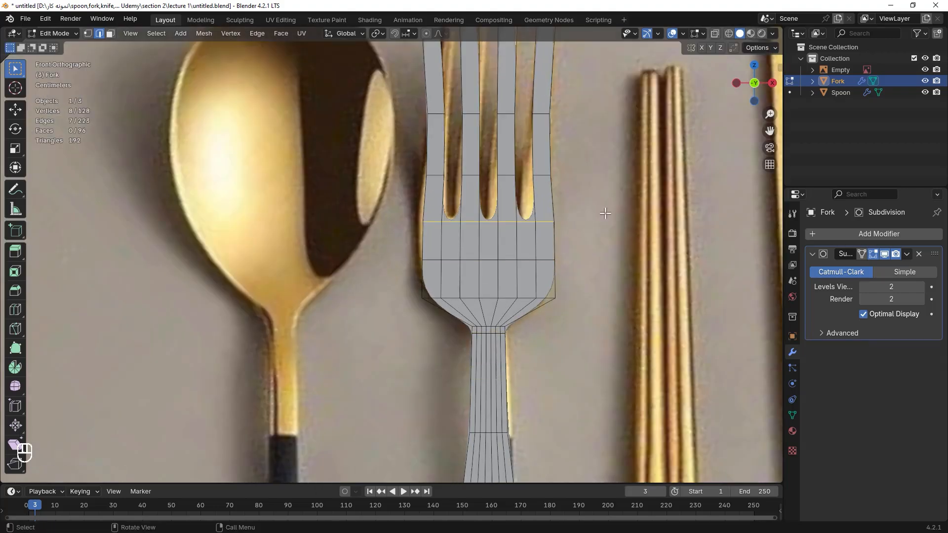
Scale the head's horizontal edge loops along X to fit the reference fork's outline.
key("s")
key("x")
left_click(607, 214)
left_click(546, 260, "alt")
key("x")
key("s")
key("x")
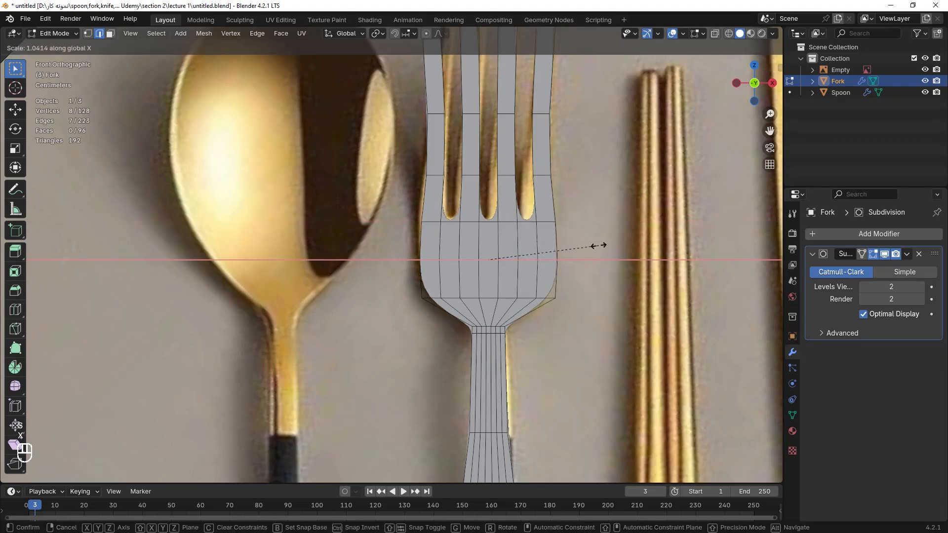
left_click(597, 244)
Select the top edges of the four tines and scale them along X to taper the tips.
scroll(517, 150, "down", 4)
scroll(524, 99, "up", 2)
left_click(525, 87)
left_click(417, 76, "shift")
left_click(445, 75, "shift")
left_click(472, 75, "shift")
key("s")
key("x")
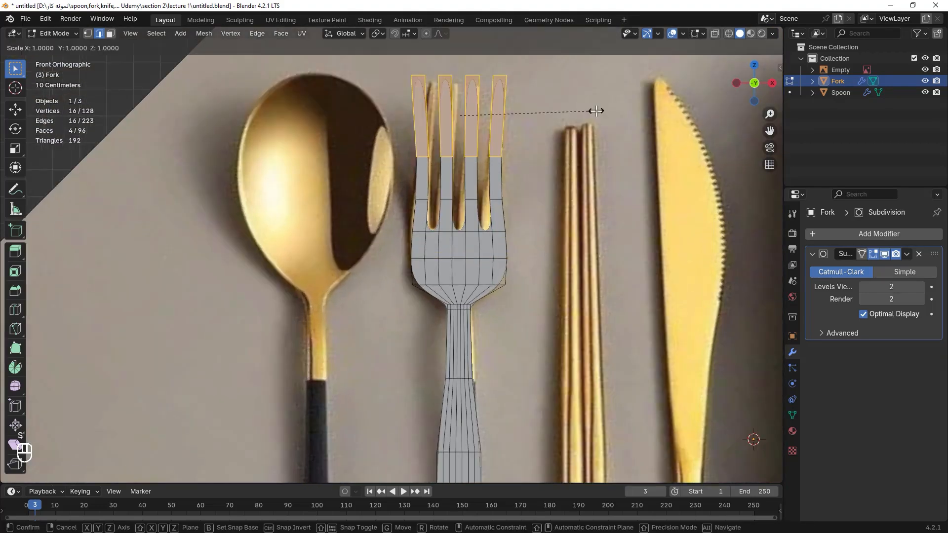
left_click(593, 110)
key("ctrl+z")
key("s")
key("x")
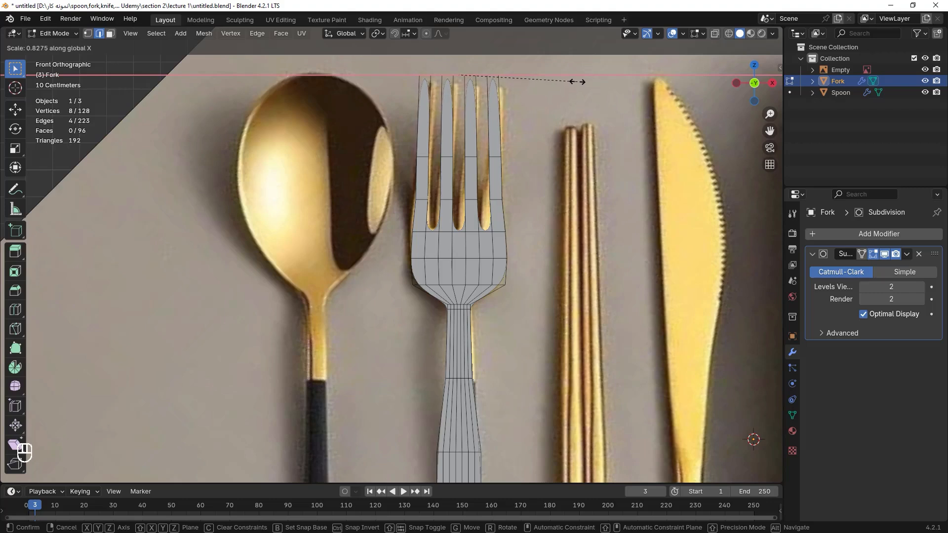
left_click(572, 79)
key("s")
key("x")
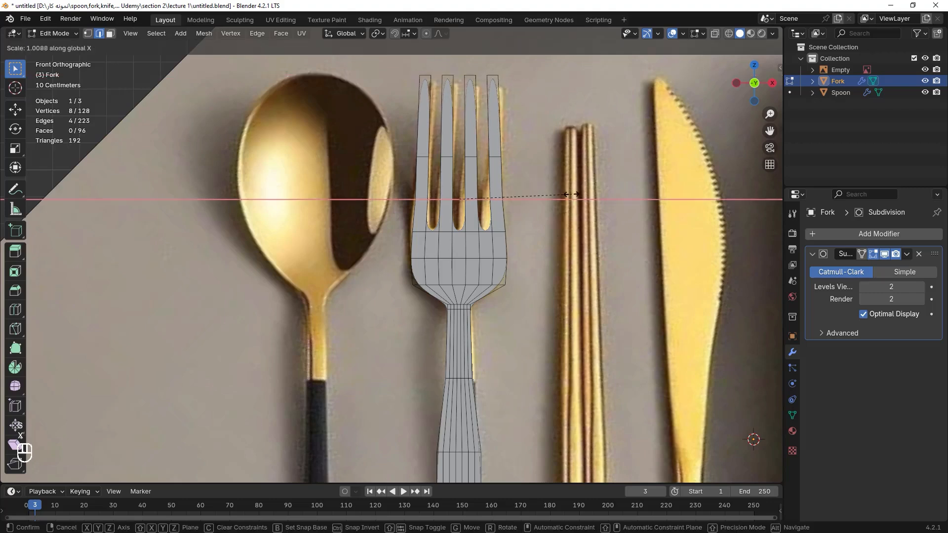
right_click(571, 196)
Select edge loops along the handle and scale them along X to match the reference handle's width.
middle_click_drag(499, 346, 497, 188, "shift")
scroll(470, 327, "down", 4)
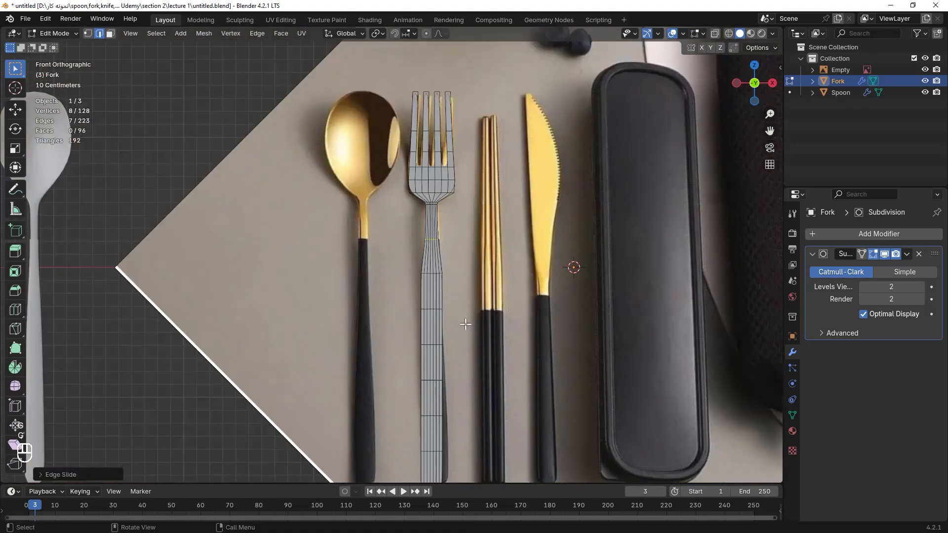
middle_click_drag(470, 328, 505, 207, "shift")
left_click_drag(505, 202, 439, 441)
key("s")
key("x")
left_click(561, 295)
left_click(548, 316)
scroll(525, 417, "up", 2)
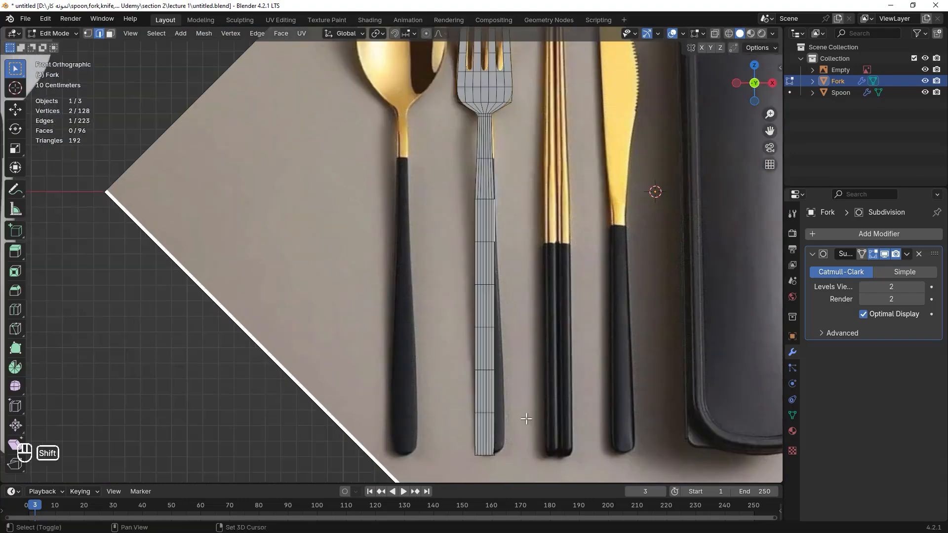
Scale the lower handle's edge loops along X to narrow the handle toward its end.
middle_click_drag(525, 416, 520, 267, "shift")
left_click_drag(536, 166, 464, 368)
key("s")
key("x")
left_click(645, 283)
left_click(504, 137, "alt")
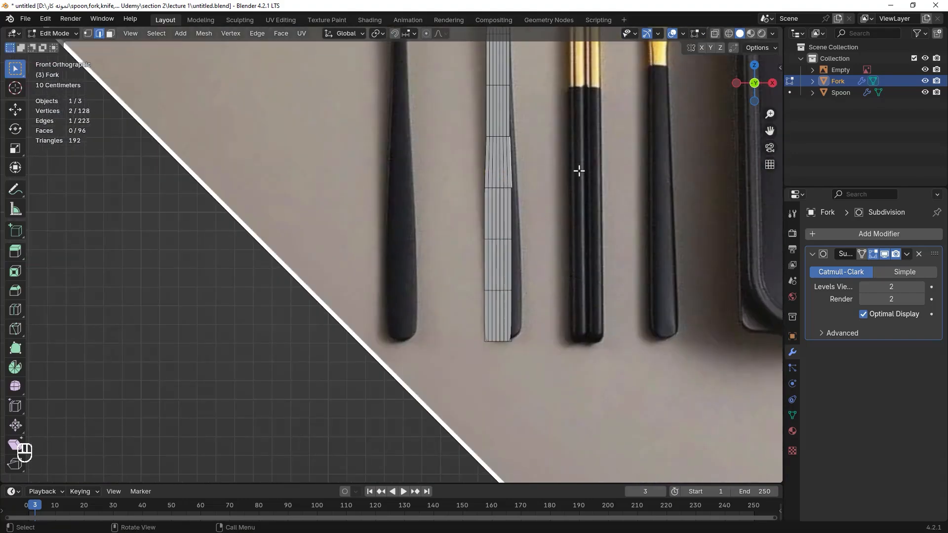
scroll(573, 170, "down", 1)
middle_click_drag(573, 169, 582, 237, "shift")
key("s")
key("x")
left_click(588, 234)
Adjust the edge loop near the handle's end to fit the reference handle tip.
scroll(479, 369, "up", 1)
middle_click_drag(480, 369, 478, 332, "shift")
left_click(502, 313, "alt")
left_click(592, 292, "alt")
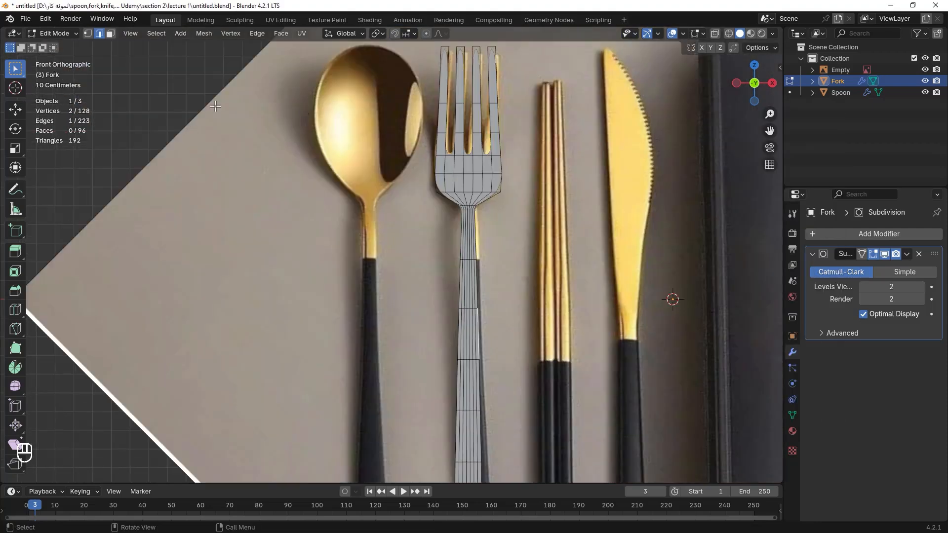
middle_click_drag(515, 292, 507, 336, "shift")
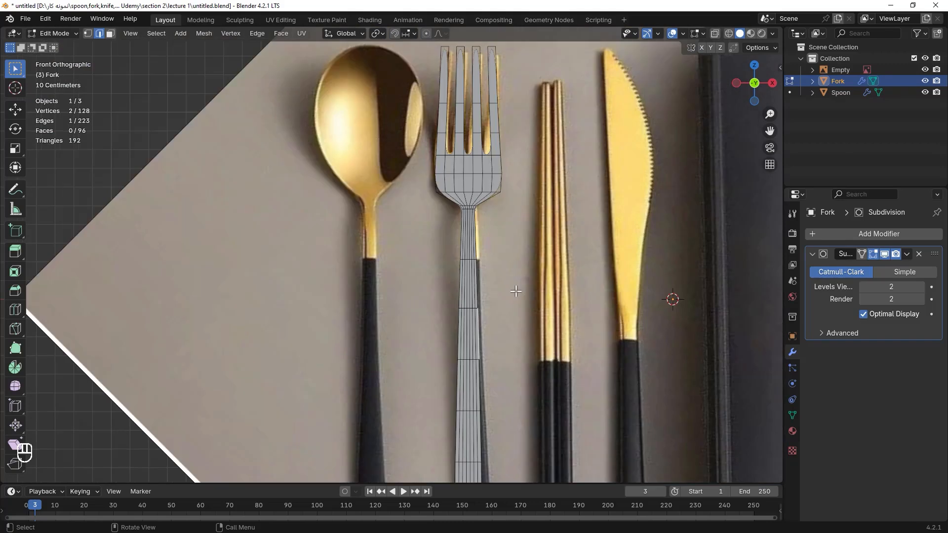
middle_click_drag(516, 292, 517, 80, "shift")
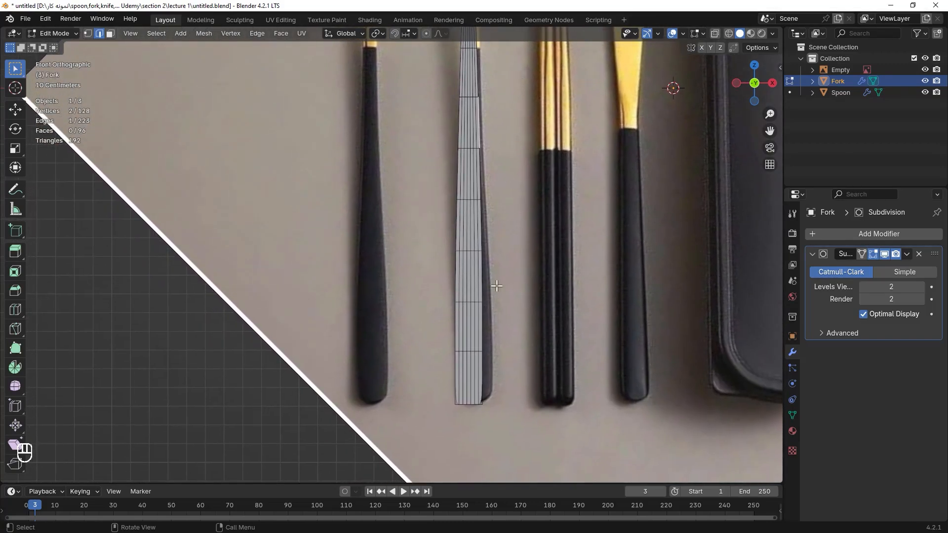
middle_click_drag(514, 346, 523, 284, "shift")
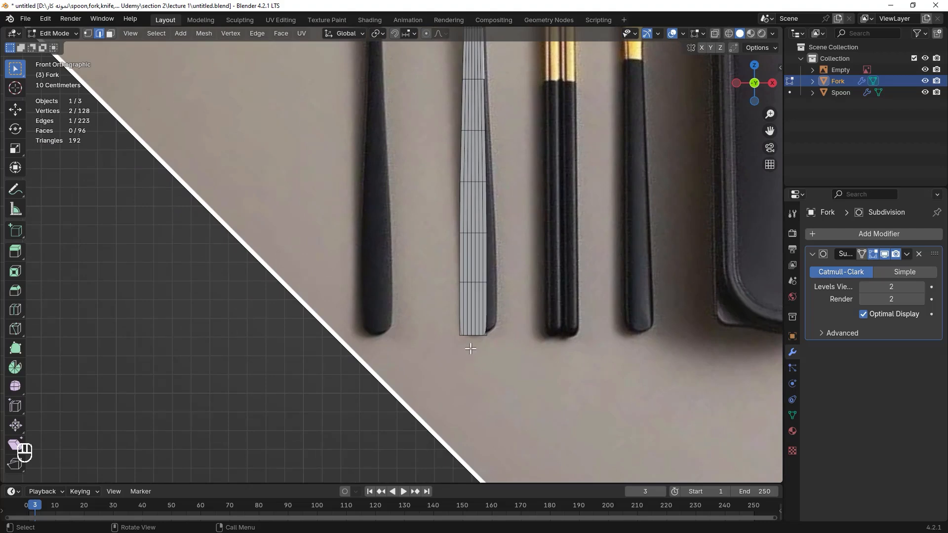
Select the vertical edges of the handle's bottom segment, dissolve them to round the tip, and save the file.
scroll(473, 347, "up", 4)
middle_click_drag(509, 354, 452, 255, "shift")
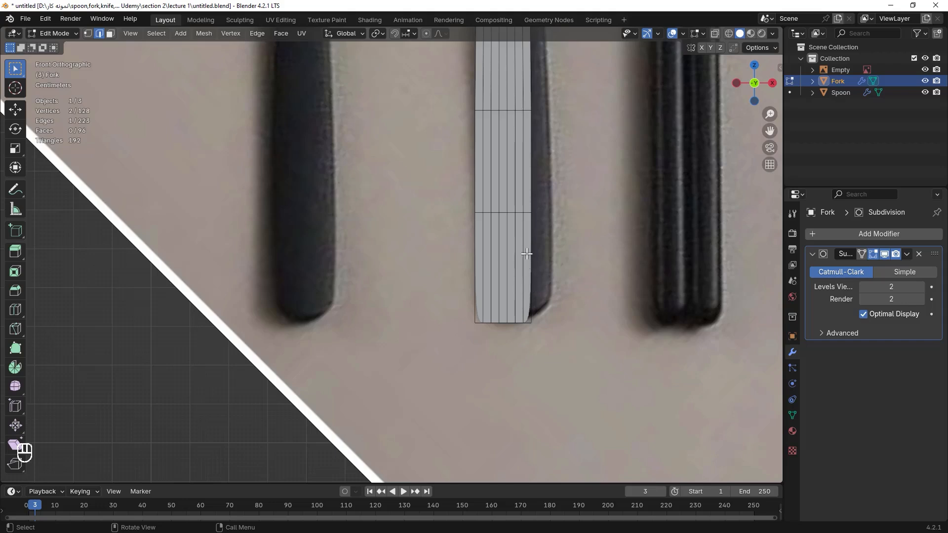
left_click_drag(527, 254, 480, 289)
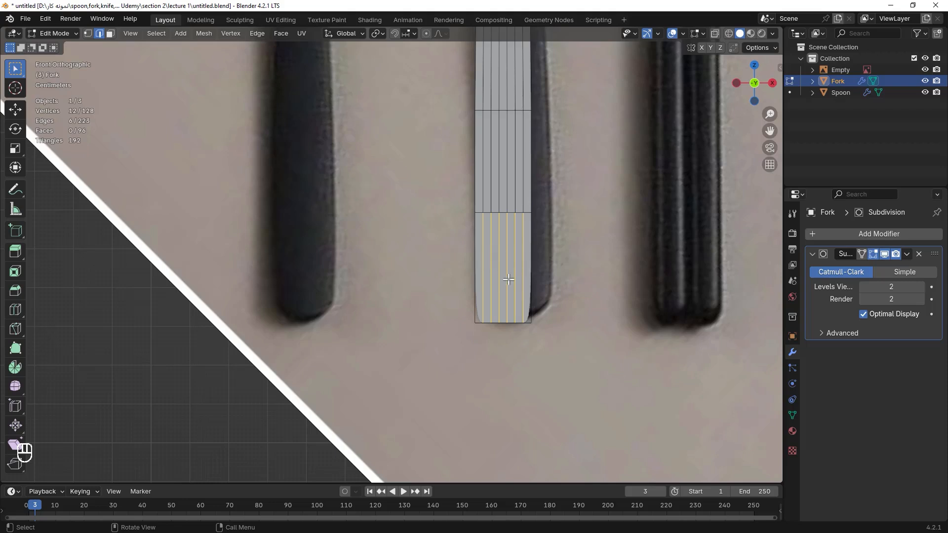
key("x")
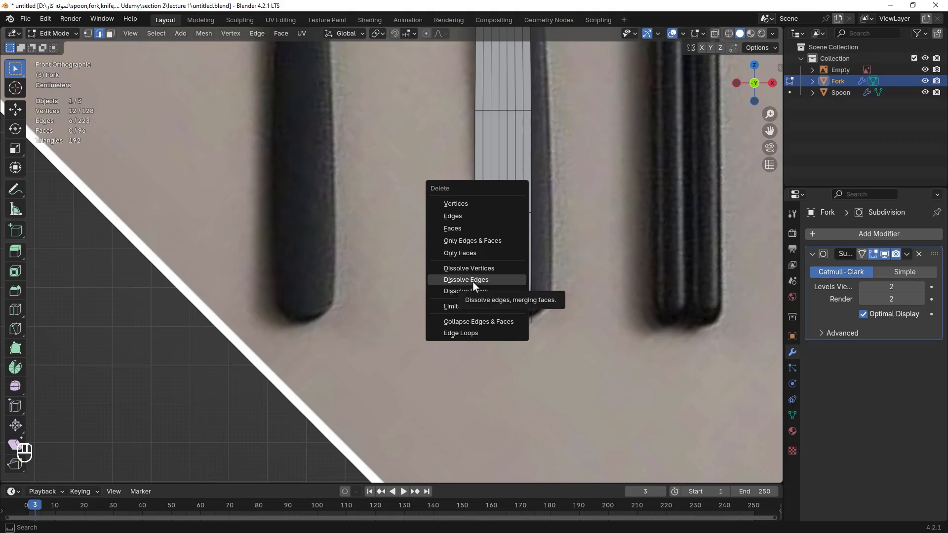
left_click(473, 280)
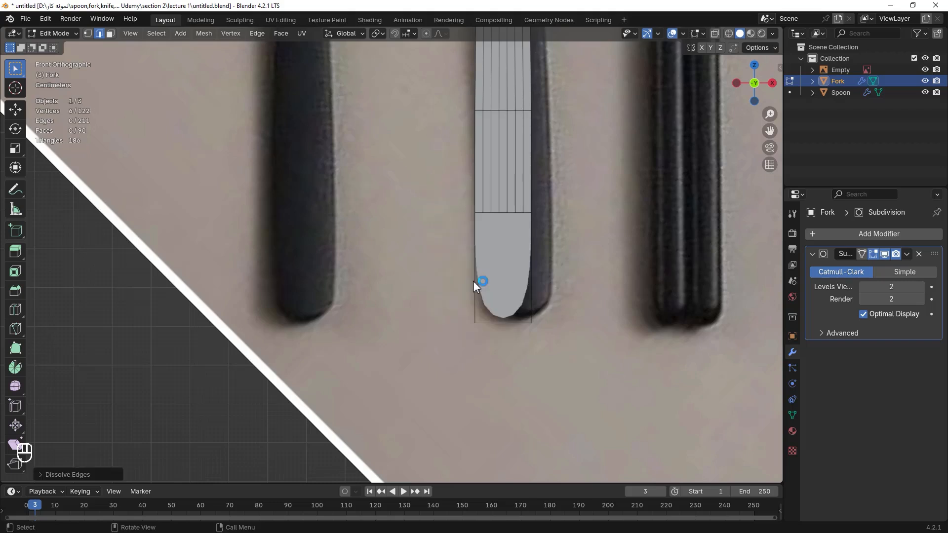
key("ctrl+s")
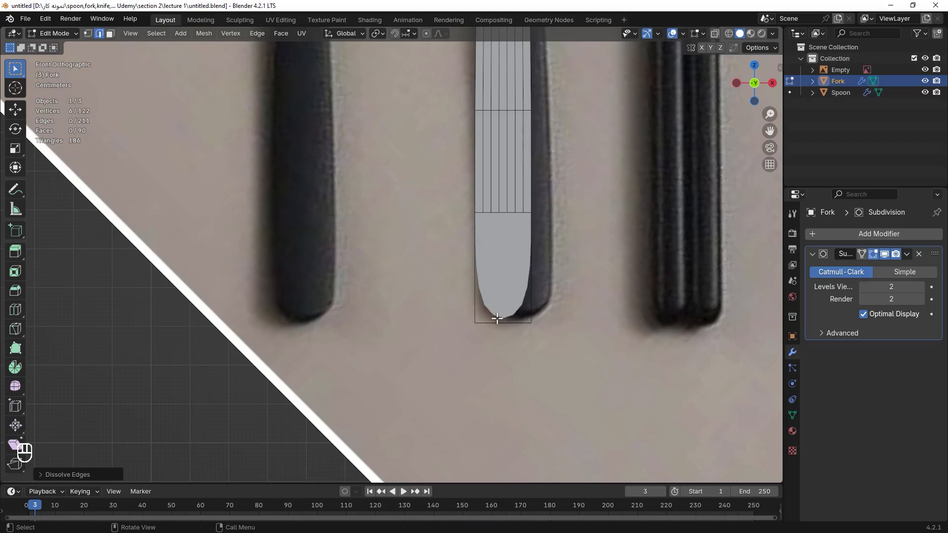
Select all geometry and add a Solidify modifier to the fork.
scroll(616, 238, "down", 6)
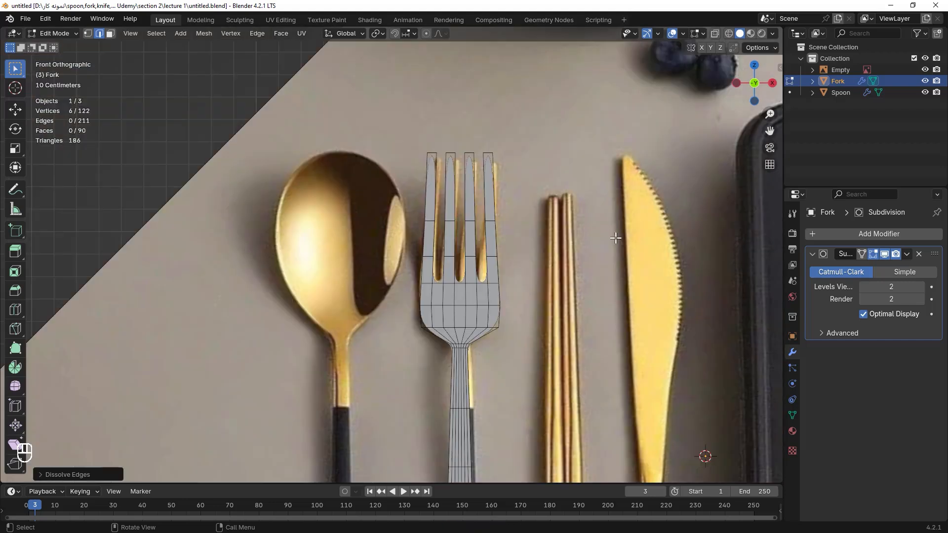
left_click(815, 235)
mouse_move(815, 234)
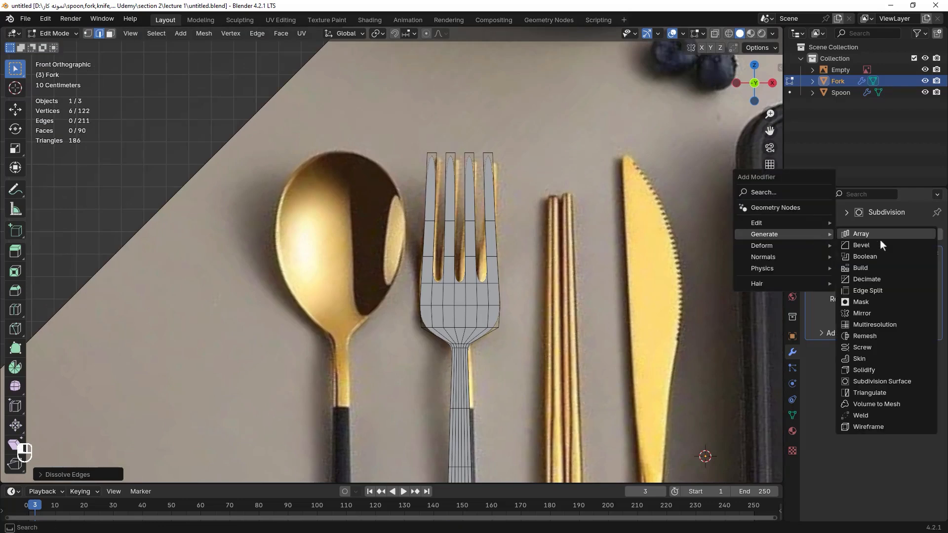
key("a")
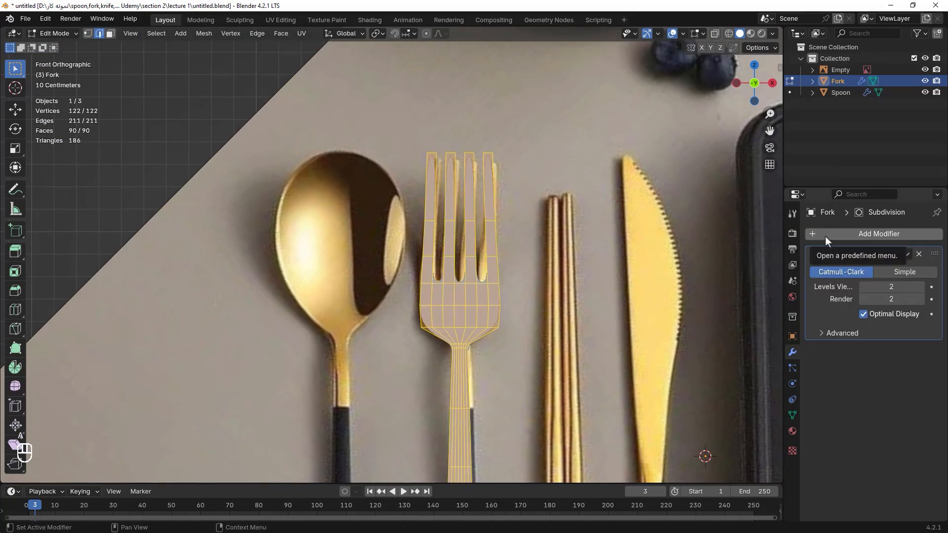
left_click(825, 236)
mouse_move(823, 235)
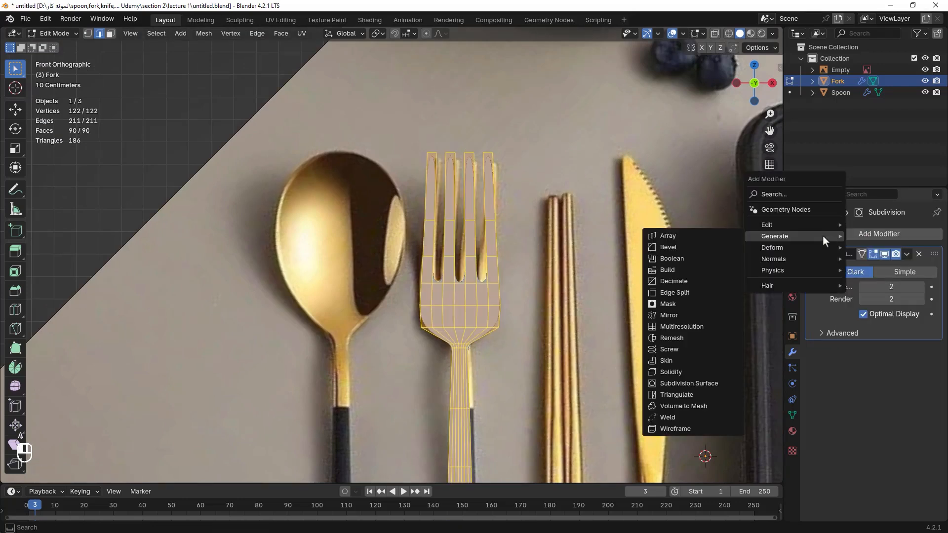
left_click(673, 373)
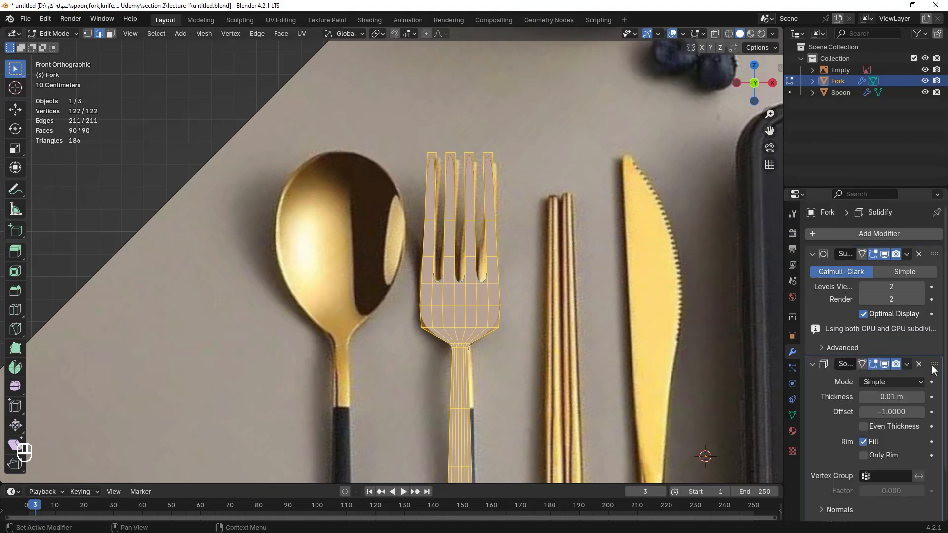
Move the Solidify modifier above Subdivision and set its thickness to 0.03 m.
left_click_drag(934, 365, 926, 245)
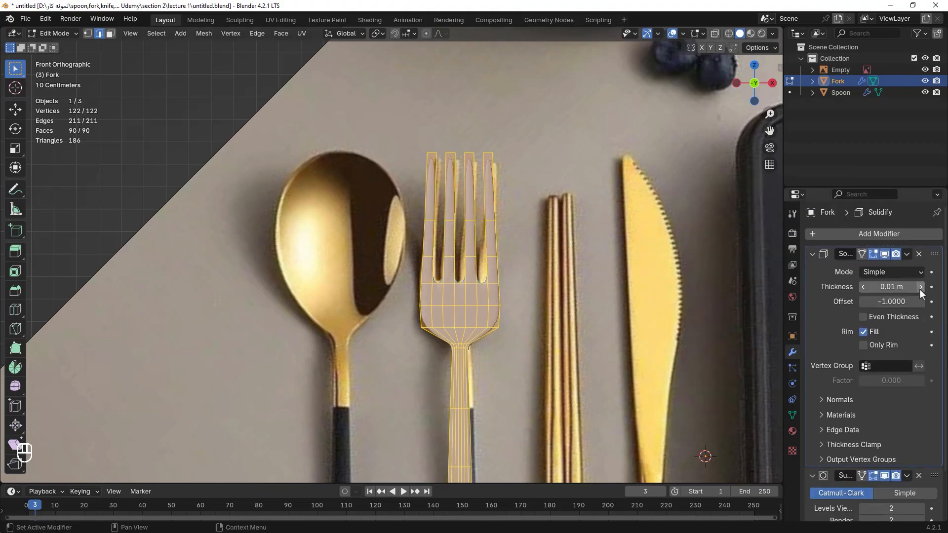
left_click(921, 290)
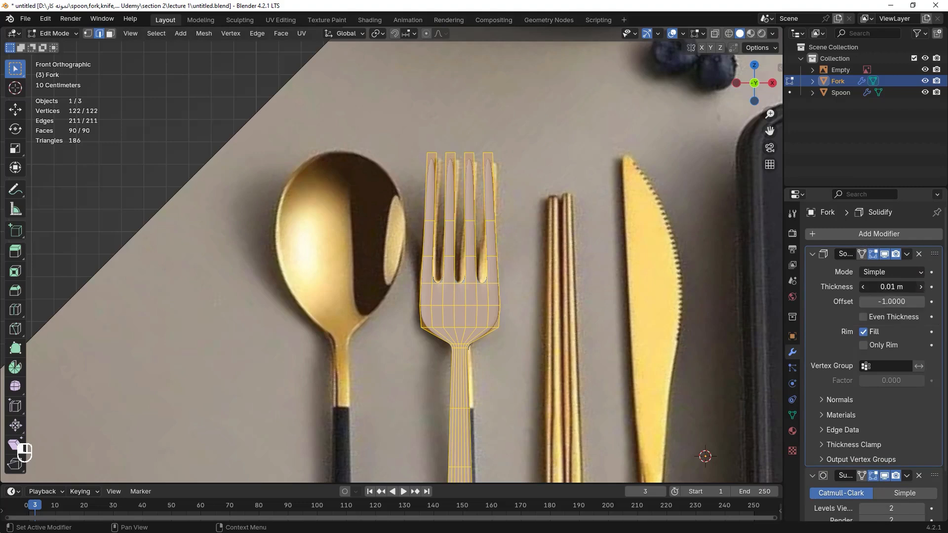
left_click(921, 290)
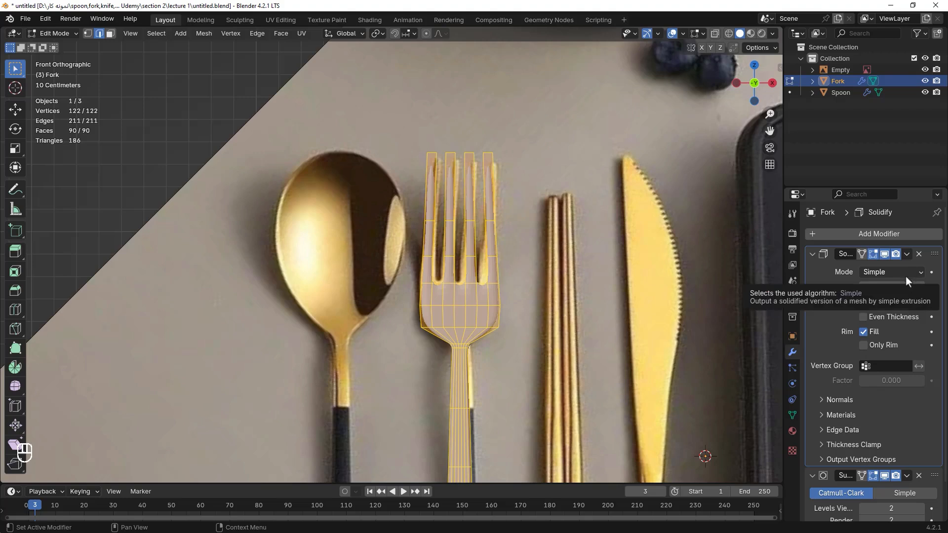
Return to Object Mode, apply the Solidify modifier, and shade the fork smooth.
key("Tab")
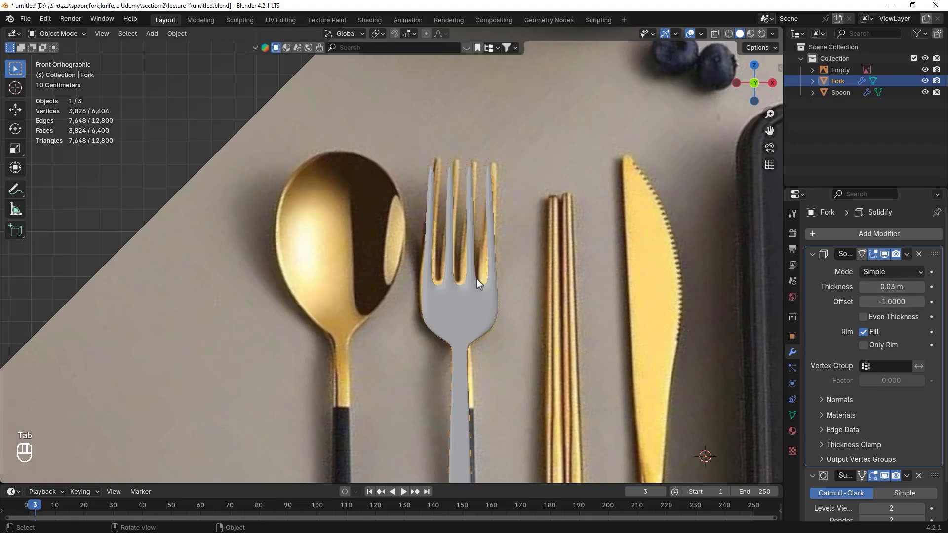
left_click(907, 255)
left_click(859, 266)
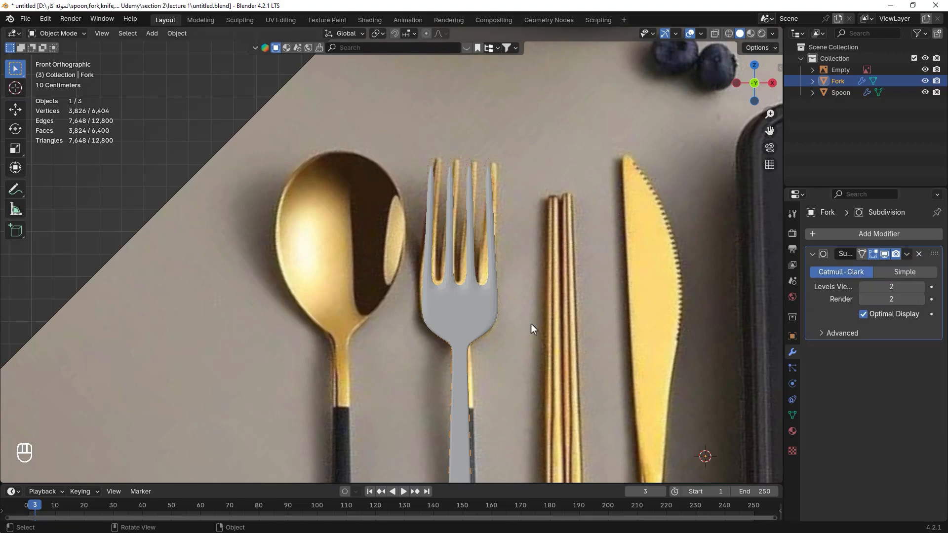
right_click(472, 296)
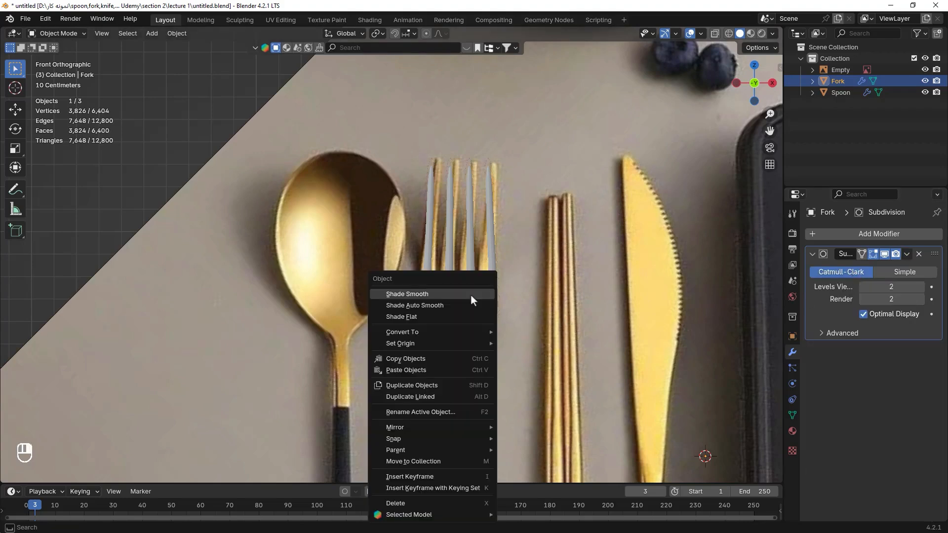
left_click(470, 294)
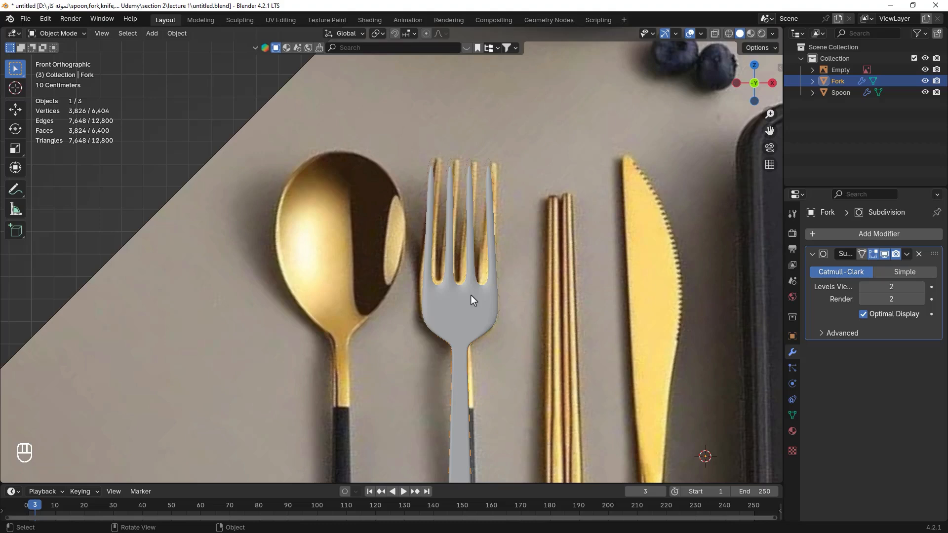
Enter Edit Mode and move the whole fork along the X axis, away from the reference image.
key("Tab")
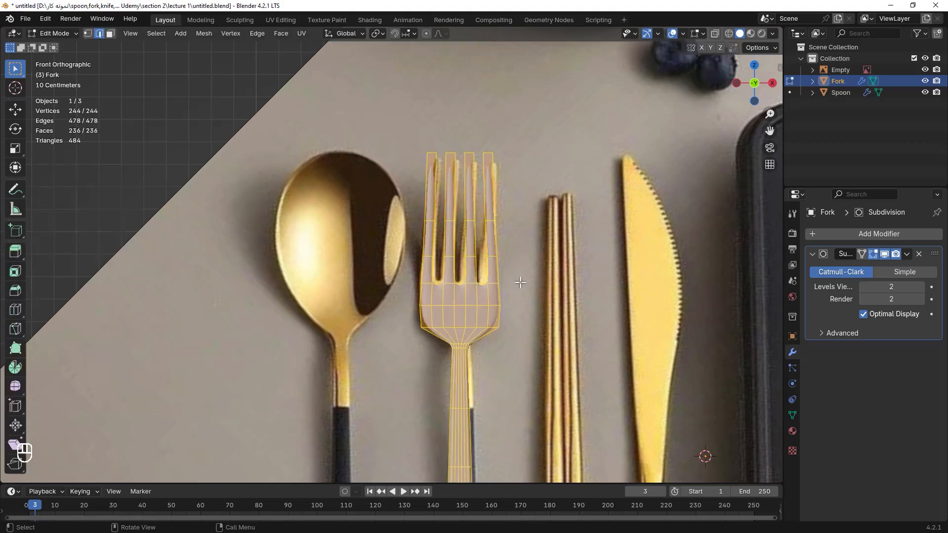
middle_click_drag(520, 283, 566, 276)
key("g")
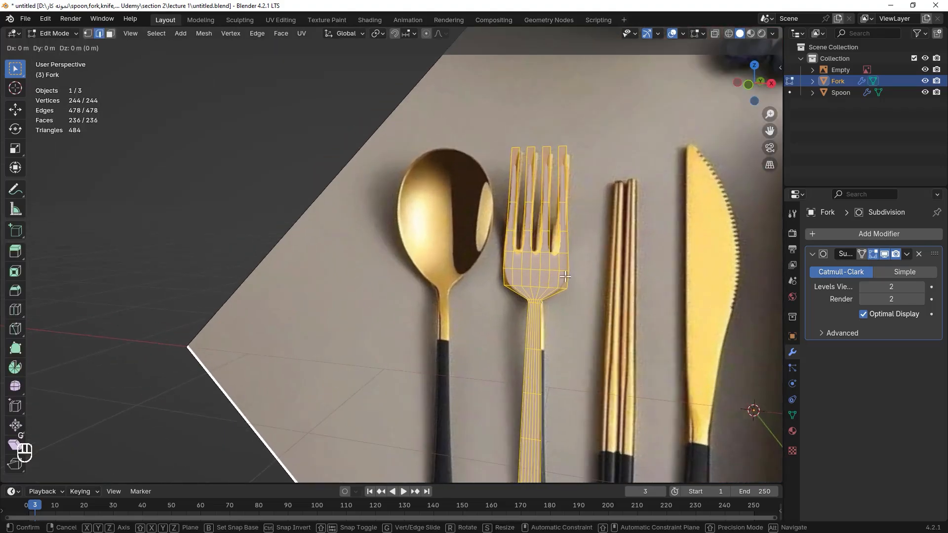
key("x")
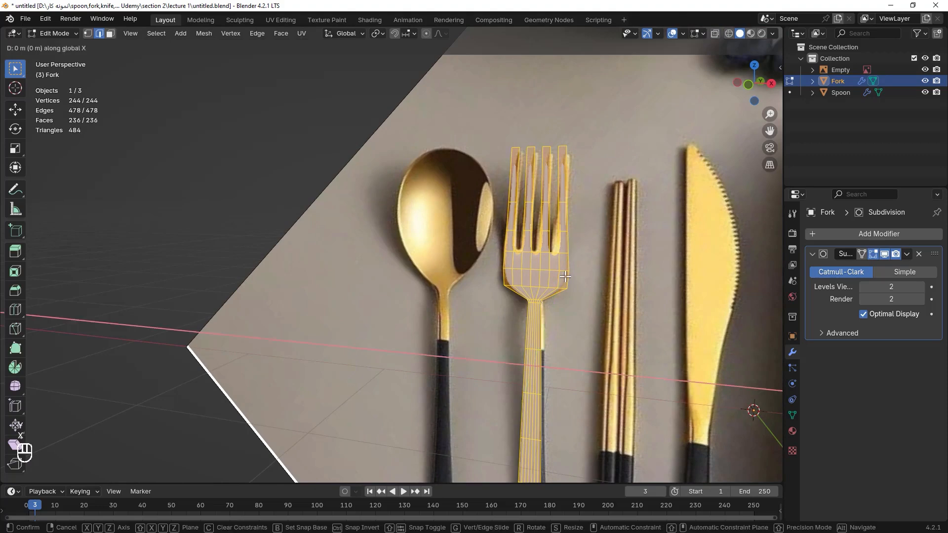
left_click(114, 271)
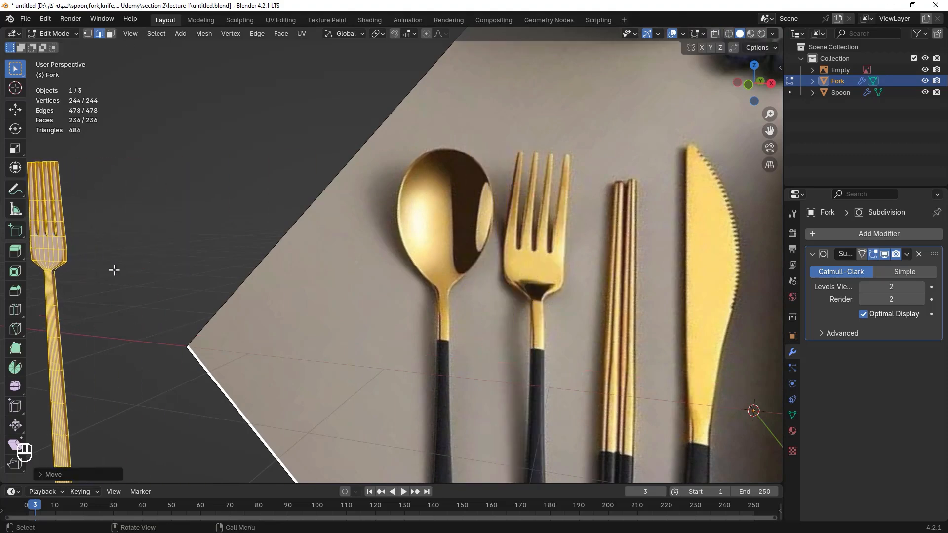
Select all of the fork's geometry and move it along the Y axis in top view.
key("KP_1")
scroll(373, 258, "down", 4)
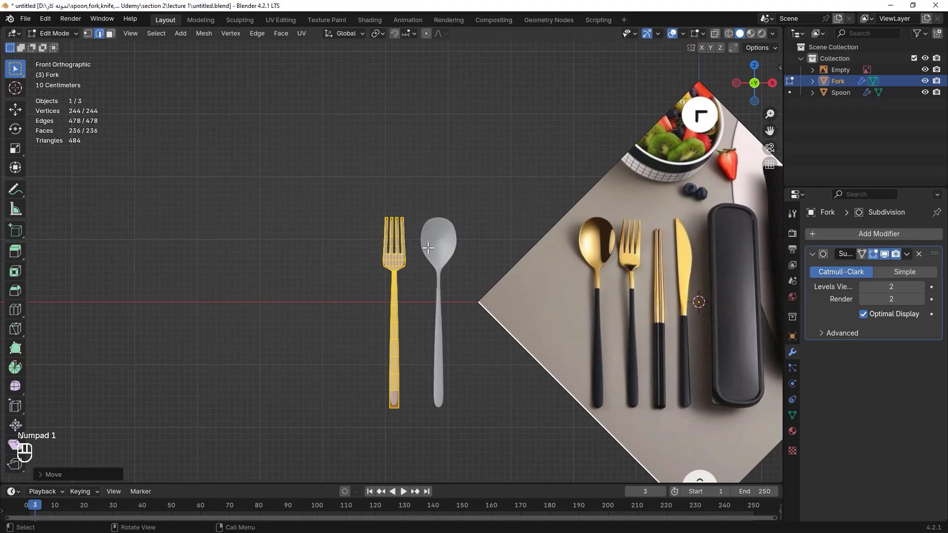
scroll(440, 251, "up", 3)
scroll(402, 195, "up", 5)
middle_click_drag(493, 186, 512, 216, "shift")
left_click(486, 272)
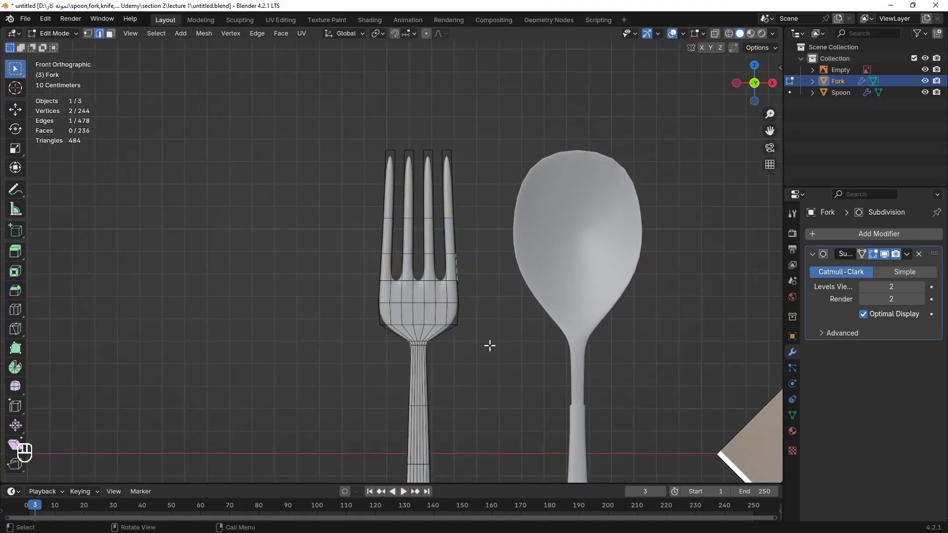
scroll(463, 264, "down", 2)
middle_click_drag(454, 243, 472, 182)
key("KP_7")
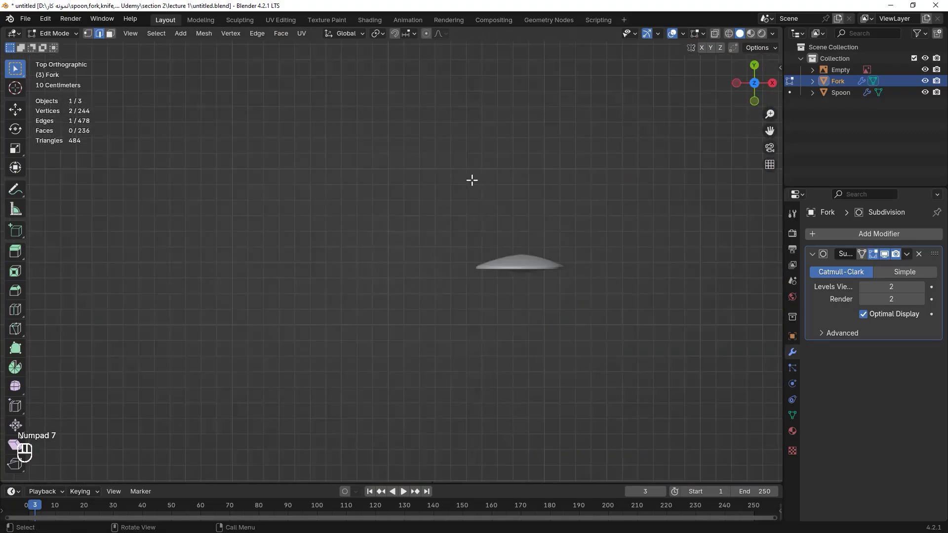
key("a")
key("g")
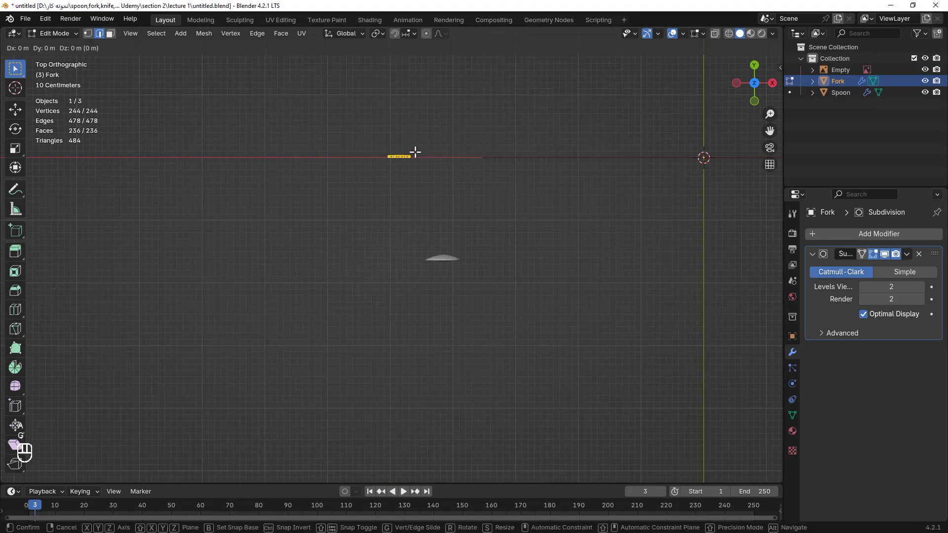
key("y")
left_click(412, 254)
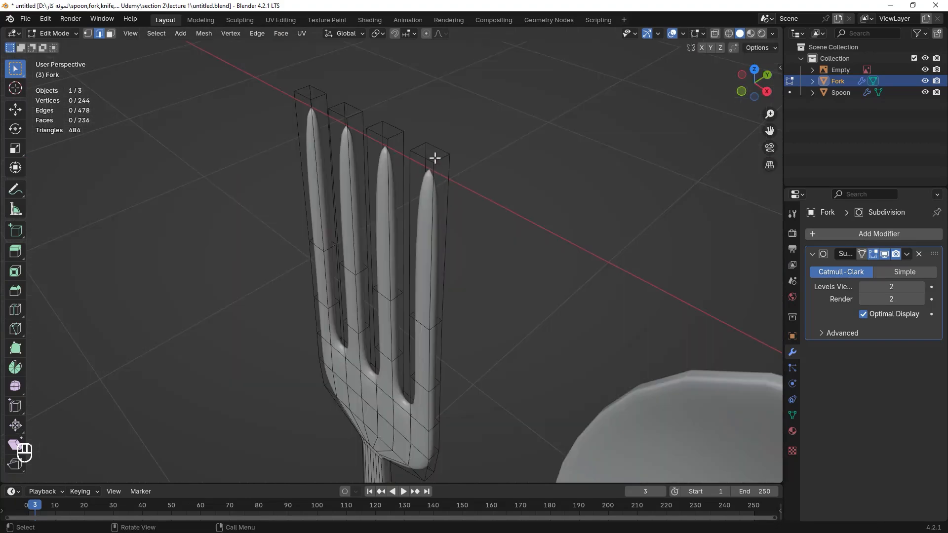
Add loop cuts running around the whole fork outline with Loop Cut, leaving them centred.
key("ctrl")
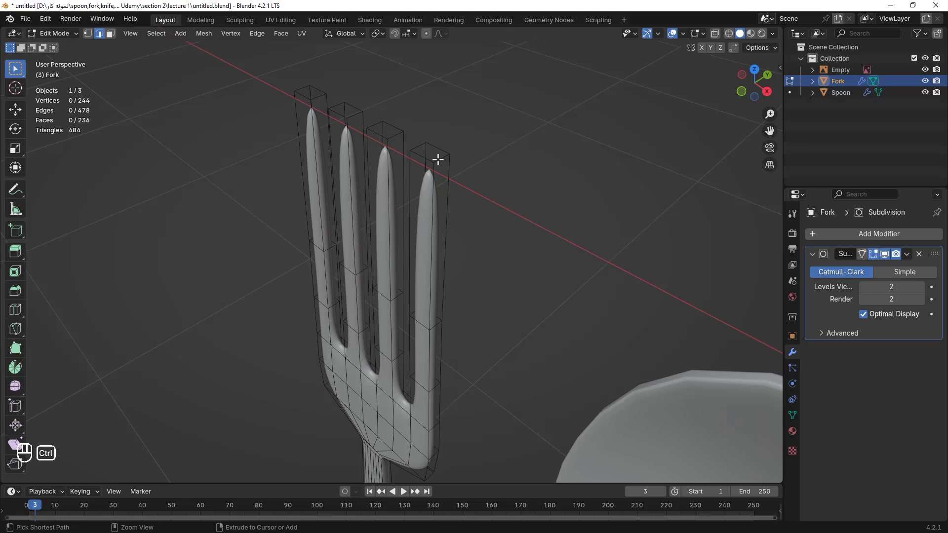
key("ctrl+r")
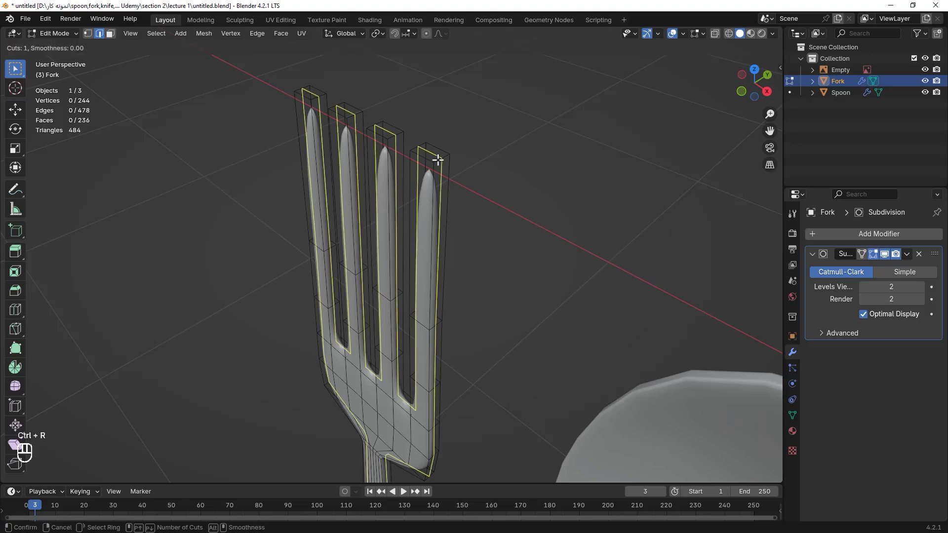
scroll(439, 159, "up", 1)
left_click(437, 159)
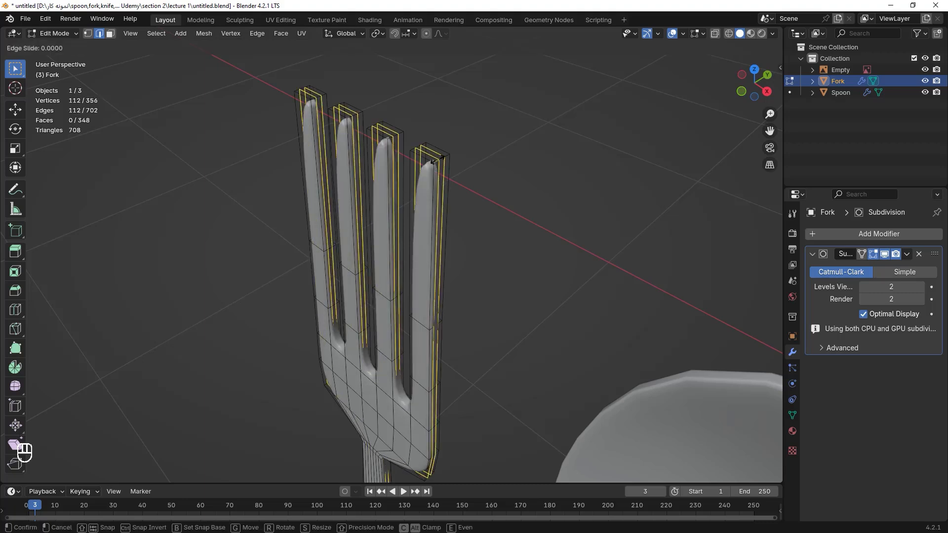
right_click(433, 161)
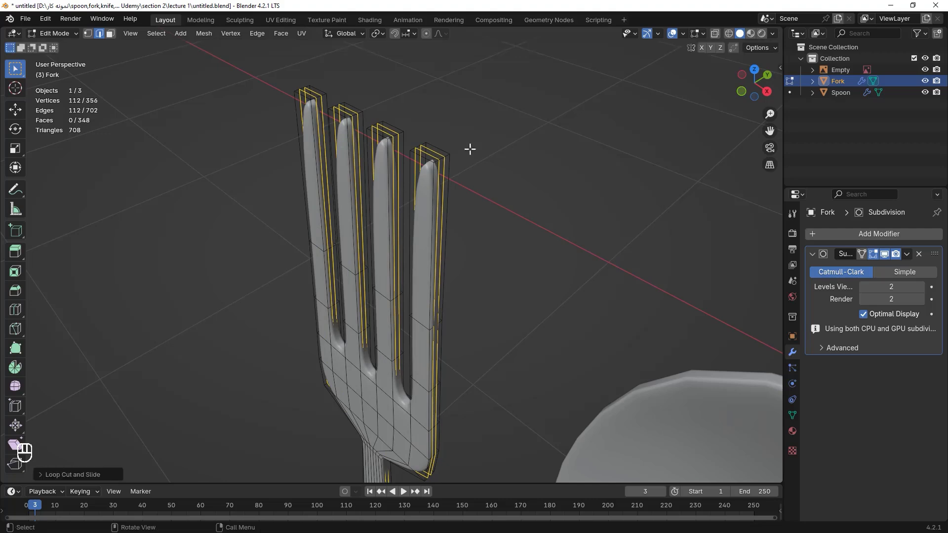
Orbit around the fork and inspect it from the front and side views.
left_click(498, 167)
middle_click_drag(498, 167, 469, 257)
scroll(469, 257, "up", 4)
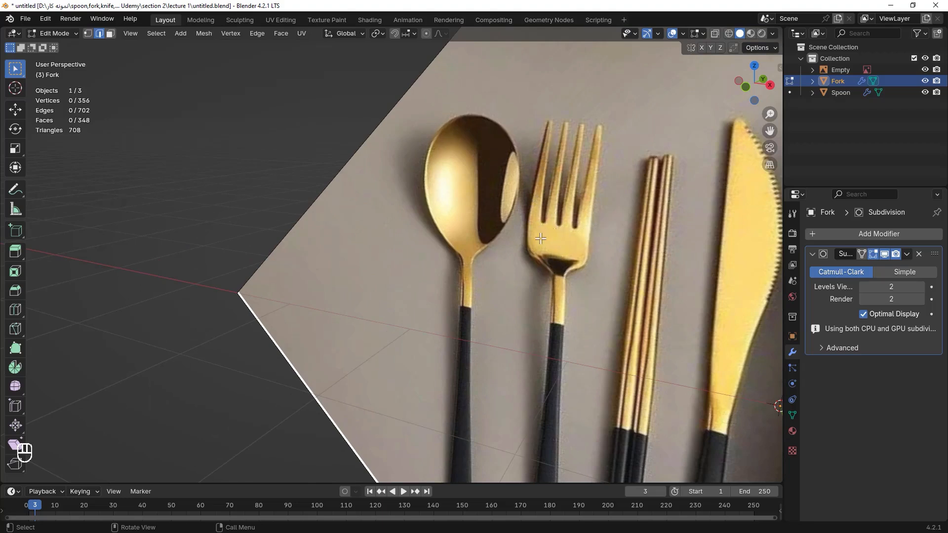
scroll(553, 233, "down", 6)
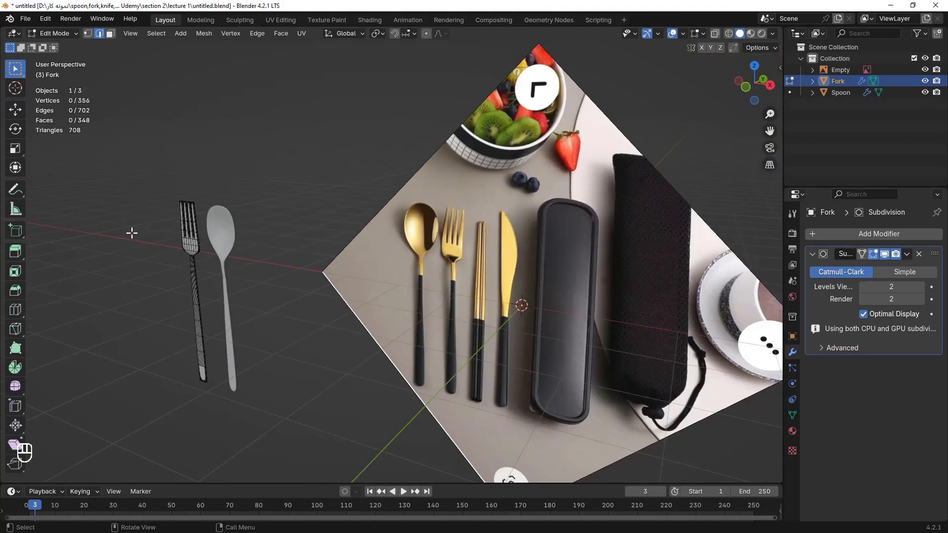
scroll(131, 233, "up", 4)
scroll(386, 305, "up", 3)
middle_click_drag(385, 305, 514, 228, "shift")
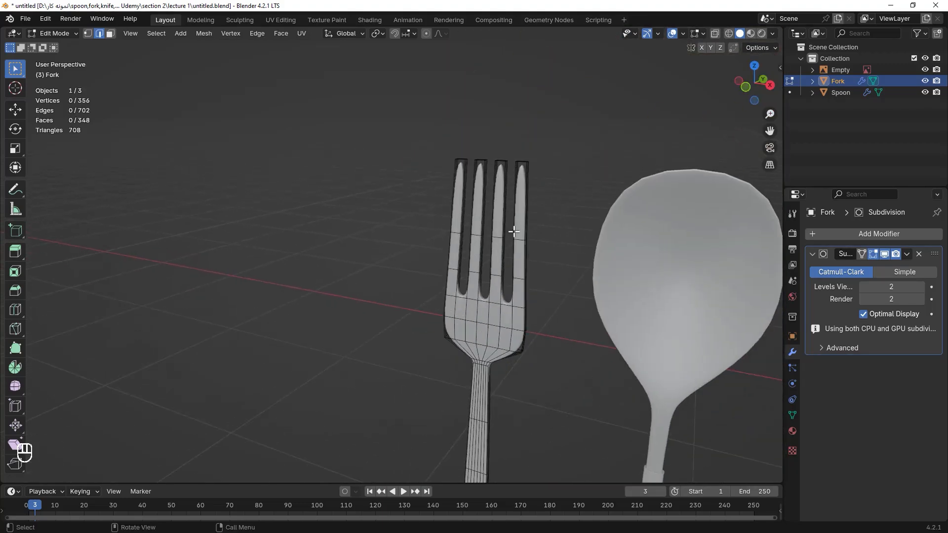
key("KP_3")
key("KP_1")
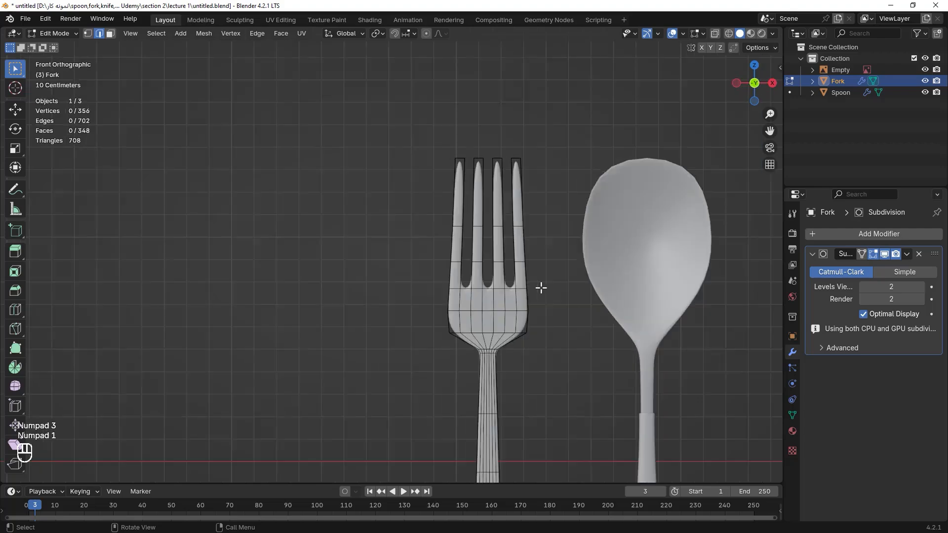
key("ctrl+KP_1")
key("ctrl+KP_3")
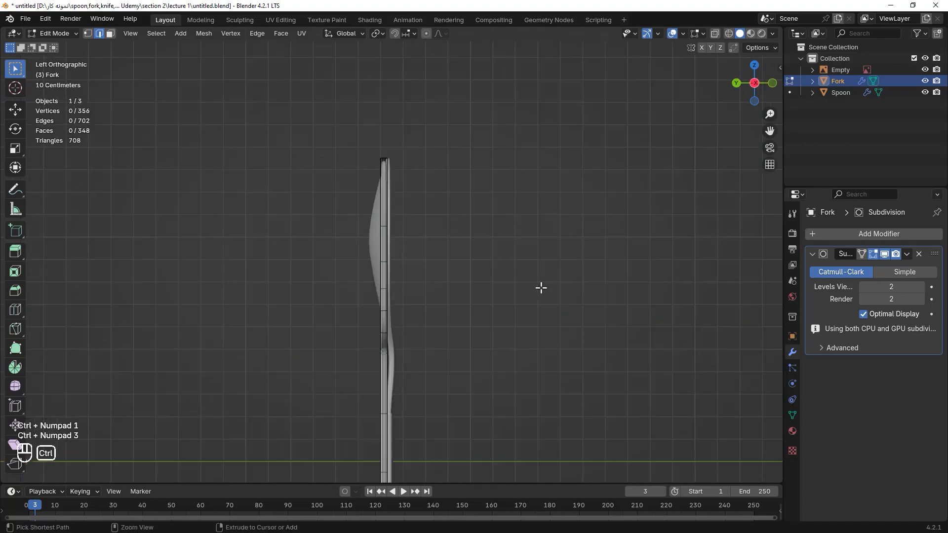
mouse_move(426, 222)
middle_mouse_down()
mouse_move(408, 242)
mouse_move(366, 246)
mouse_move(431, 214)
middle_mouse_up()
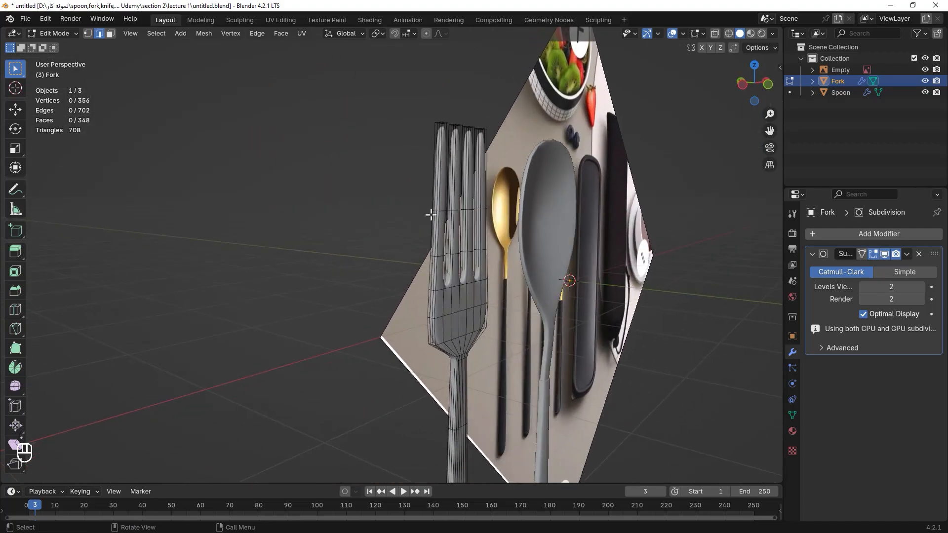
In wireframe, box-select the middle segments of the four tines and move them along the Y axis.
left_click(485, 209, "alt")
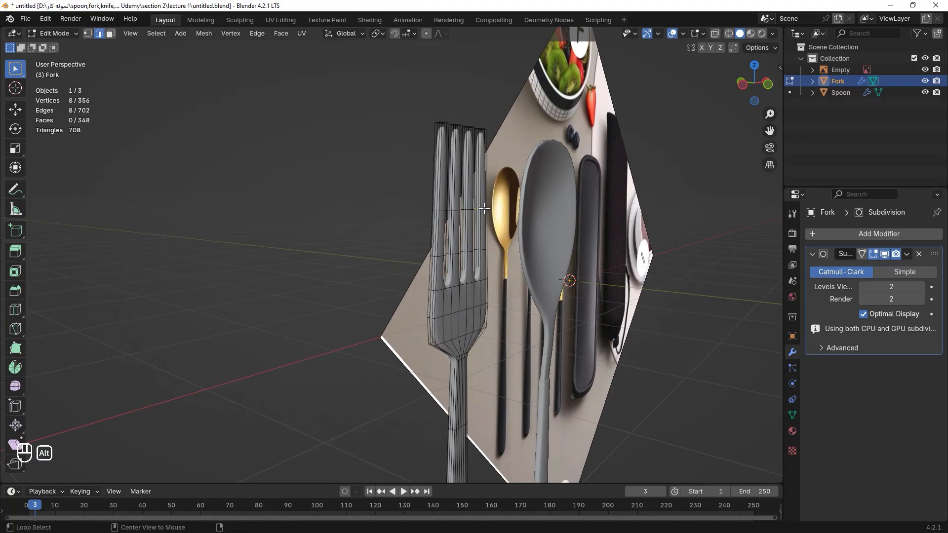
middle_click_drag(498, 210, 487, 213)
key("shift+z")
left_click(515, 183)
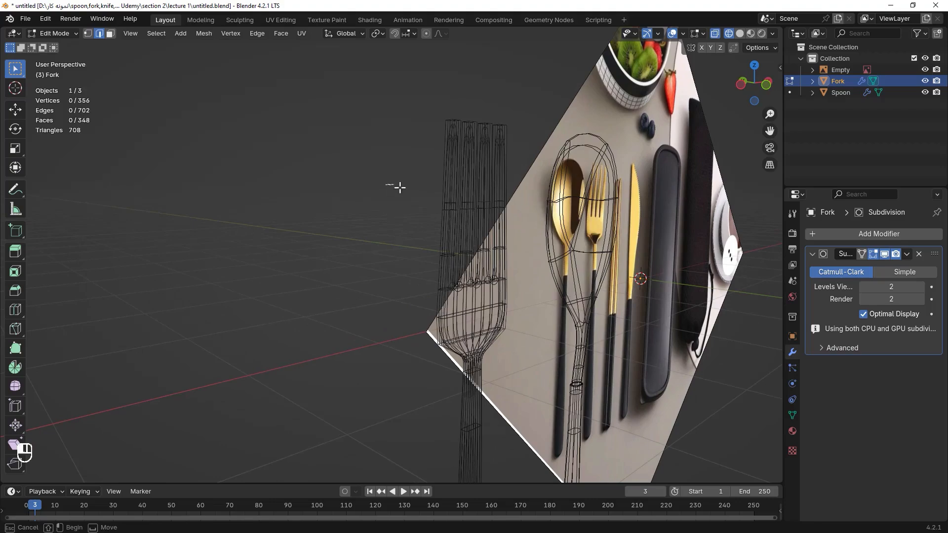
left_click_drag(385, 183, 525, 266)
scroll(470, 232, "up", 4)
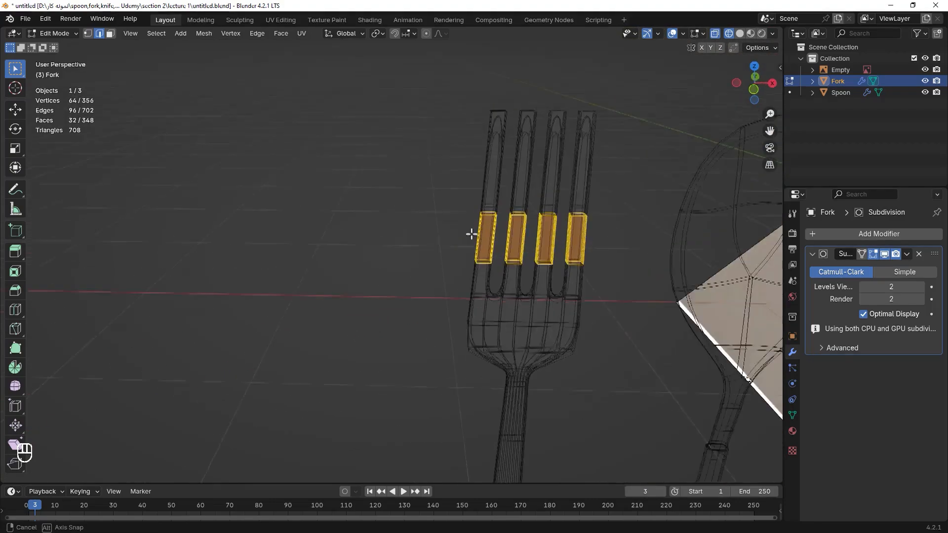
middle_click_drag(470, 233, 499, 247)
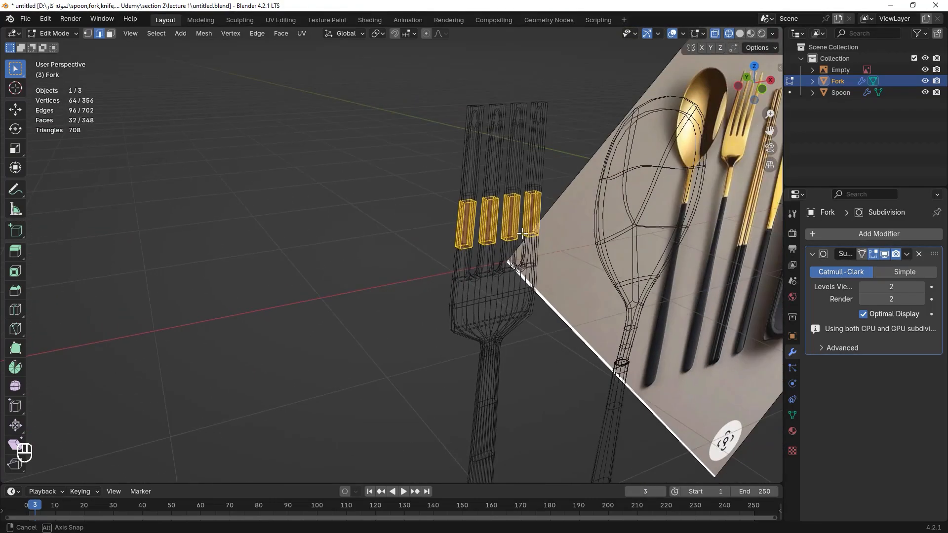
left_click_drag(430, 258, 565, 282, "shift")
middle_click_drag(547, 276, 596, 262)
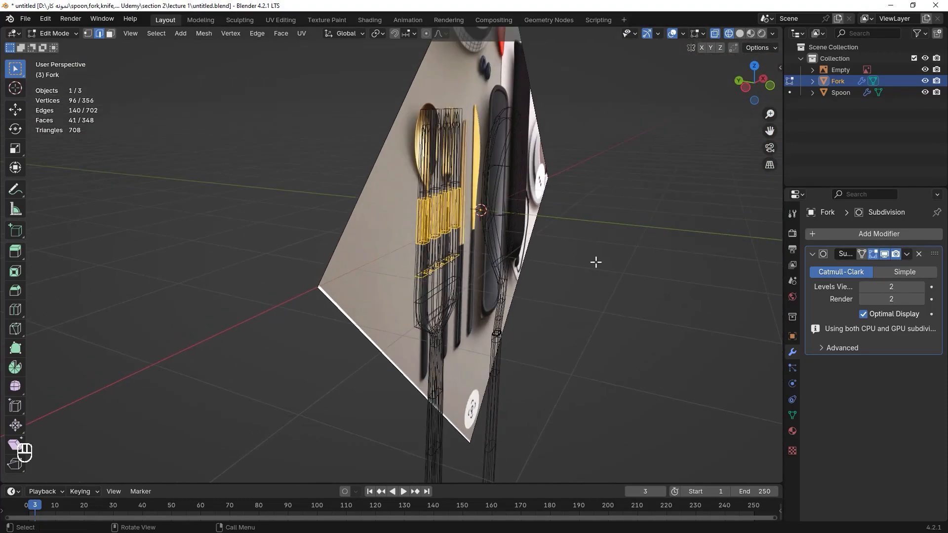
key("g")
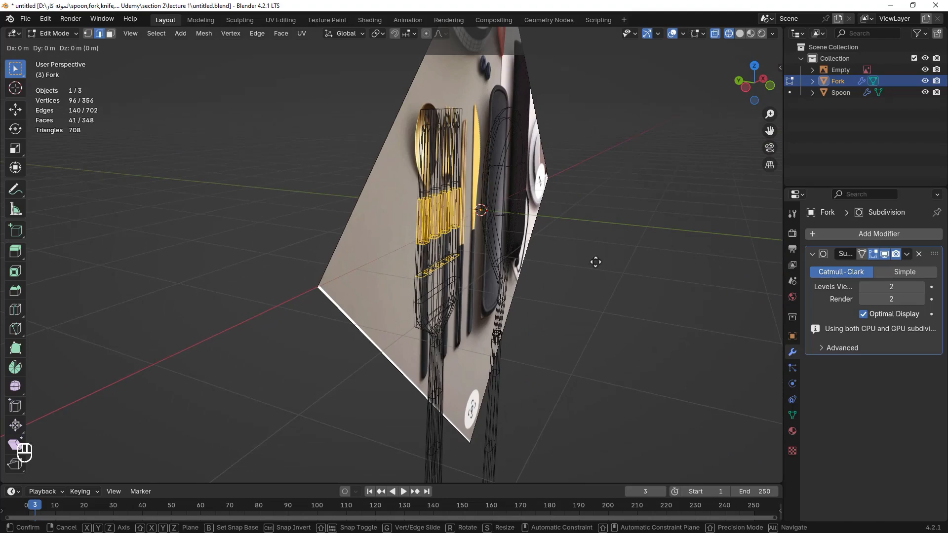
key("y")
left_click(584, 261)
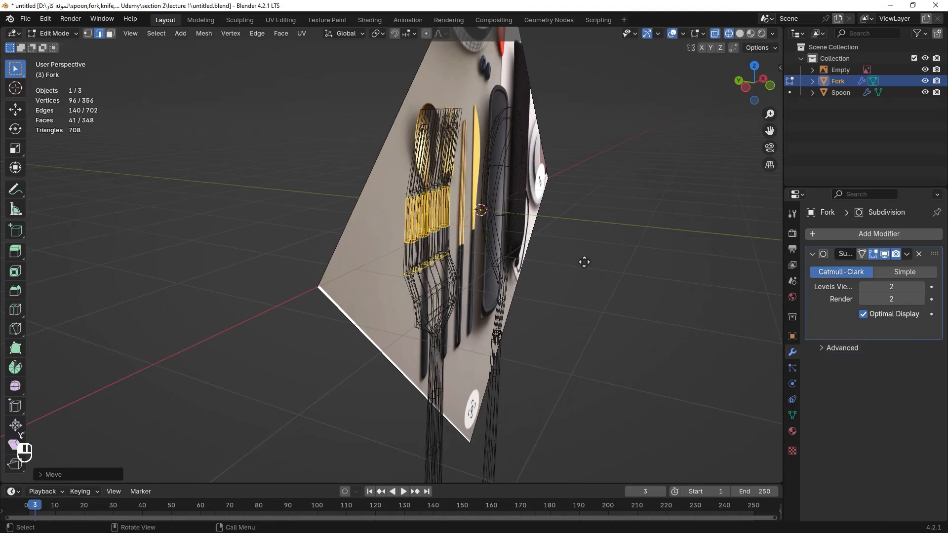
Box-select the tine sections again and move them along the Y axis in side view to bend the fork's profile.
middle_click_drag(583, 265, 549, 232, "shift")
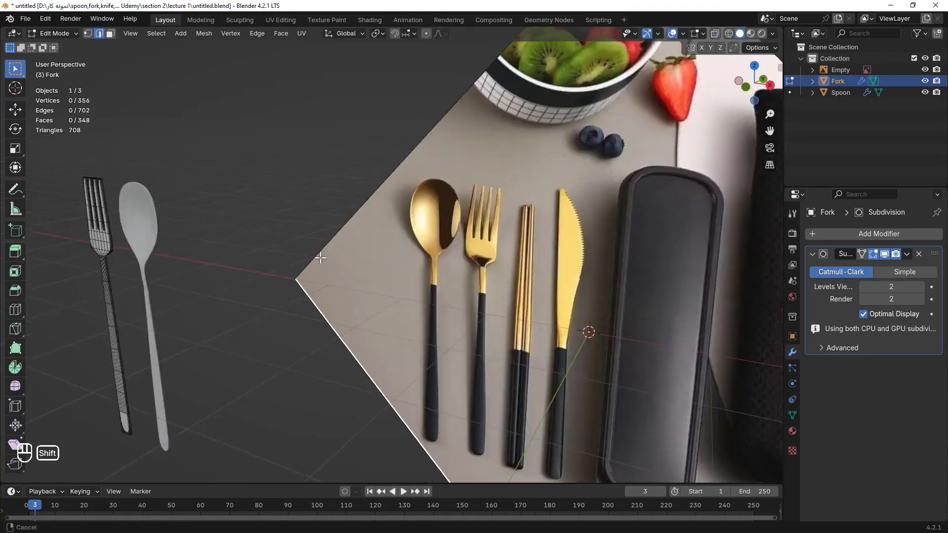
scroll(550, 232, "up", 3)
scroll(548, 237, "down", 5)
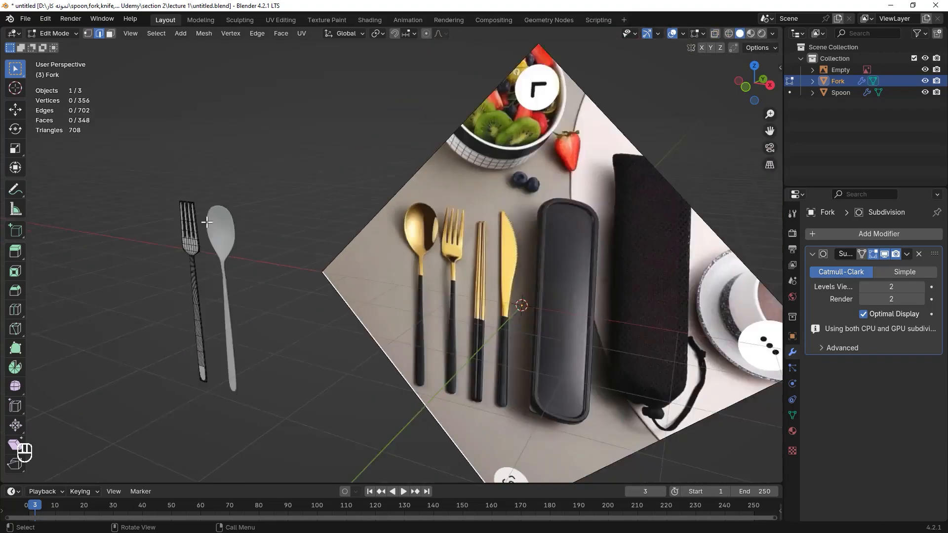
key("KP_3")
key("ctrl+KP_3")
scroll(419, 242, "up", 2)
mouse_move(420, 242)
middle_mouse_down()
mouse_move(496, 210)
mouse_move(386, 188)
middle_mouse_up()
key("shift+z")
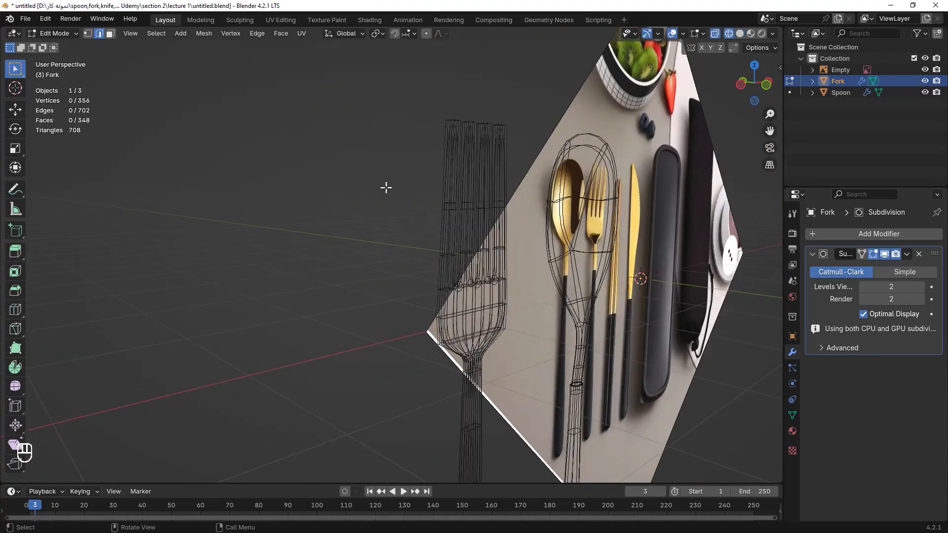
left_click_drag(389, 190, 538, 265)
mouse_move(537, 247)
middle_mouse_down()
mouse_move(508, 233)
mouse_move(529, 237)
middle_mouse_up()
left_click_drag(435, 257, 556, 291, "shift")
middle_click_drag(555, 276, 595, 263)
key("g")
key("y")
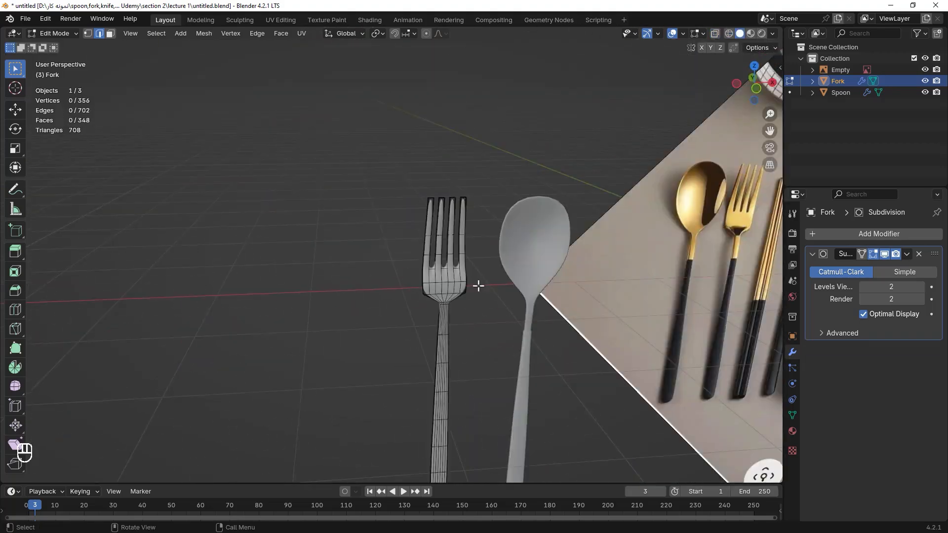
key("a")
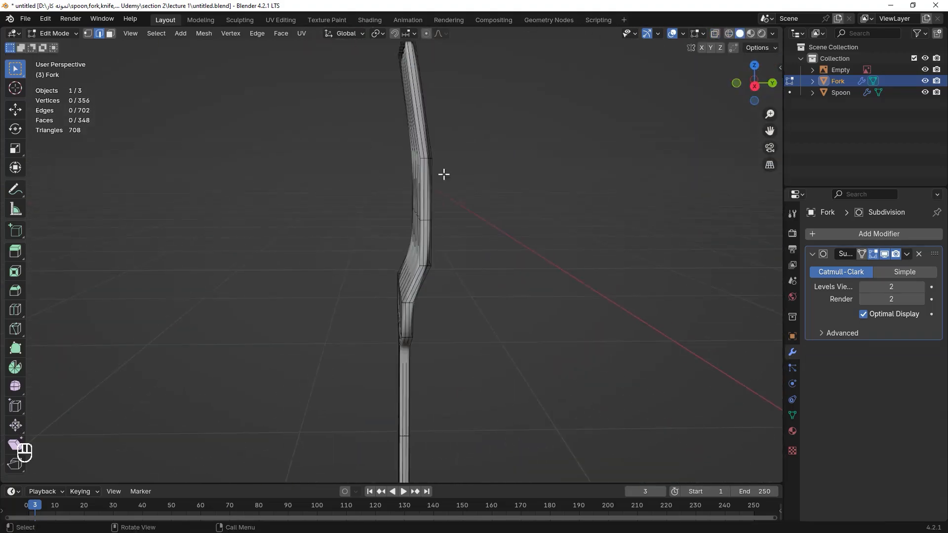
key("shift+z")
key("g")
key("y")
left_click(547, 255)
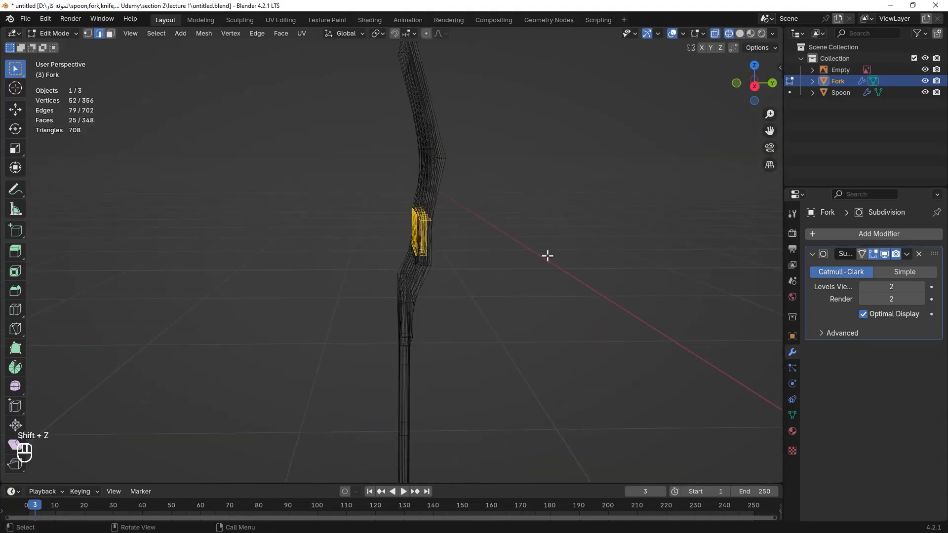
Shift the selected tine vertices further along the Y axis to deepen the fork's bend.
key("g")
key("y")
left_click(557, 256)
key("shift+z")
left_click(548, 247)
In wireframe, box-select rows of vertices near the fork's neck and shift them along the Y axis.
key("KP_3")
key("ctrl+KP_1")
middle_click_drag(500, 193, 472, 295)
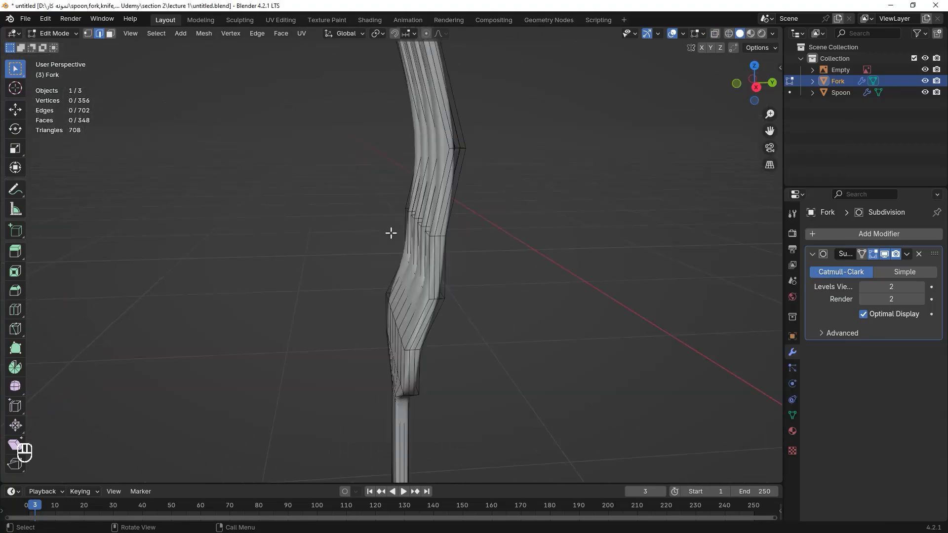
key("shift+z")
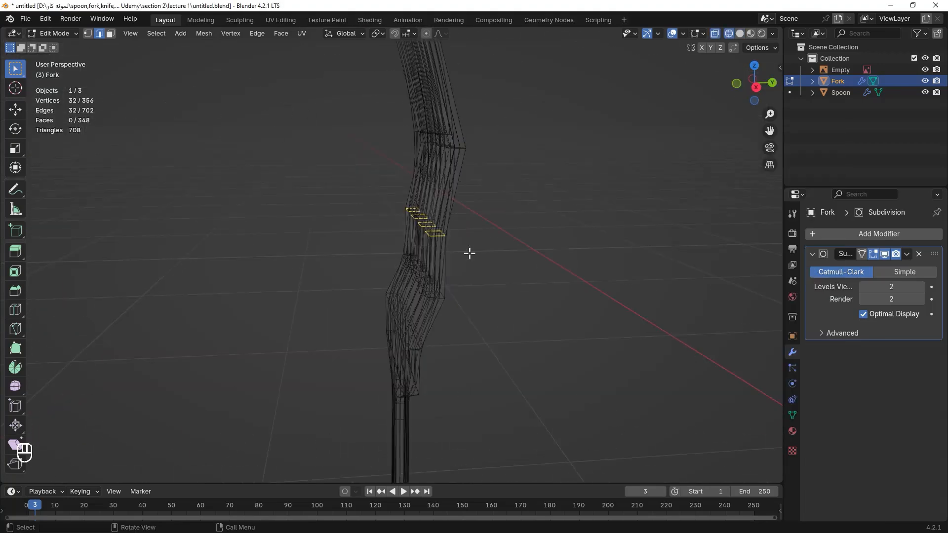
key("shift+z")
key("g")
key("y")
left_click(480, 253)
left_click(479, 254)
middle_click_drag(479, 253, 476, 243)
key("KP_1")
key("KP_3")
key("ctrl+KP_3")
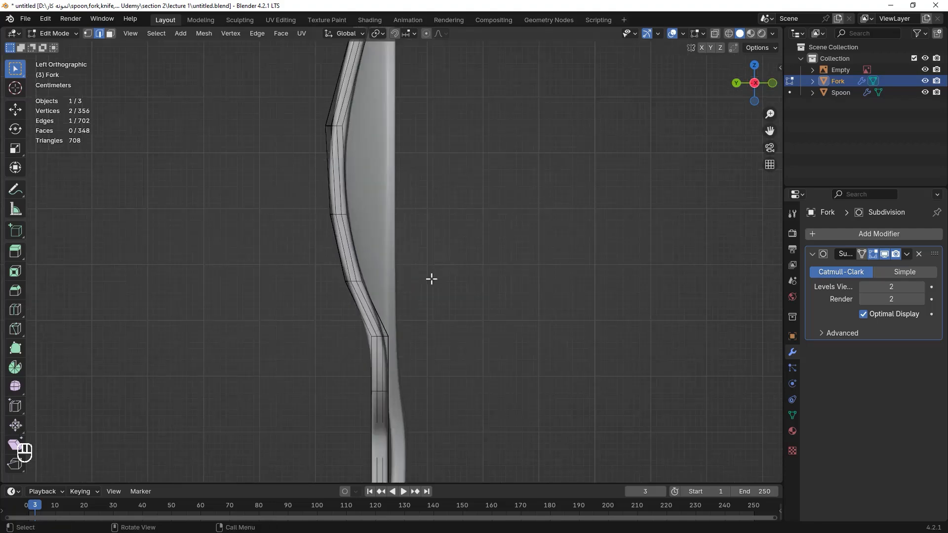
key("KP_1")
scroll(431, 280, "down", 3)
middle_click_drag(432, 279, 356, 254)
key("shift+z")
left_click_drag(355, 254, 403, 288)
key("g")
key("y")
left_click(481, 301)
key("shift+z")
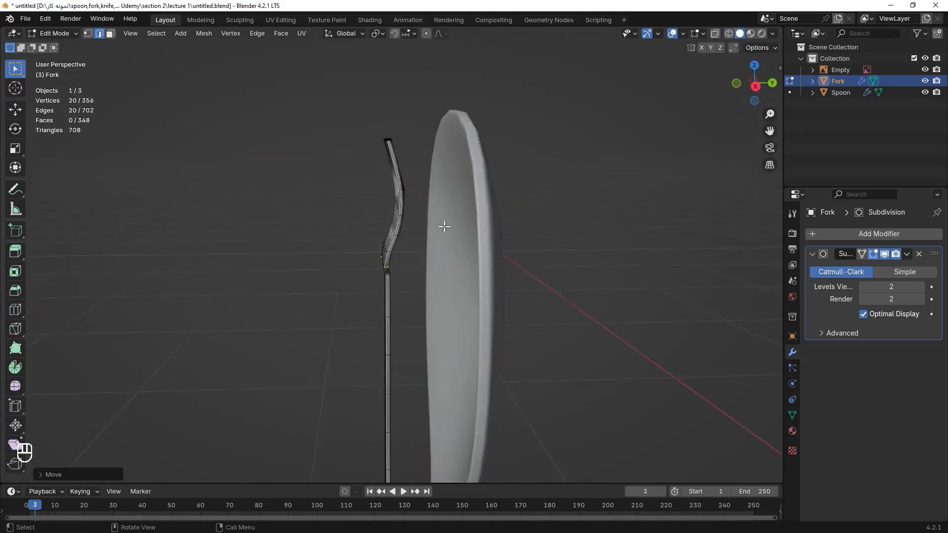
Select the loops where the neck meets the handle and move them along Y to smooth the side curve.
middle_click_drag(463, 300, 348, 284)
key("shift+z")
left_click_drag(352, 279, 410, 300, "shift")
key("shift+z")
key("g")
key("y")
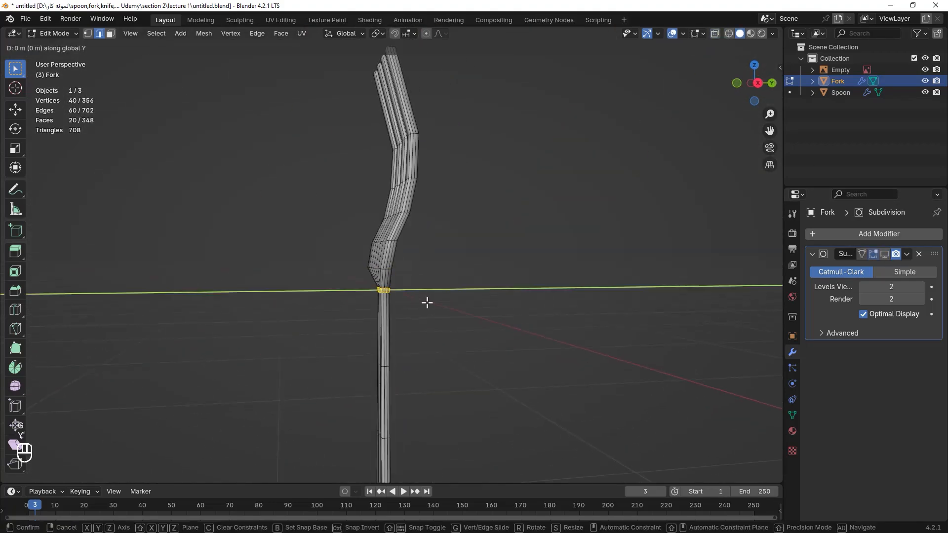
left_click(431, 302)
middle_click_drag(437, 301, 568, 237)
left_click(385, 239, "alt")
key("g")
key("y")
left_click(476, 225)
scroll(568, 237, "down", 6)
middle_click_drag(568, 237, 451, 343)
scroll(349, 255, "up", 6)
left_click(375, 307, "alt")
left_click(370, 302, "alt")
scroll(446, 294, "down", 3)
scroll(484, 240, "up", 4)
key("g")
key("y")
left_click(547, 210)
Add loop cuts across the upper handle with Loop Cut, leaving them centred.
left_click(512, 306)
key("ctrl+r")
scroll(408, 366, "up", 2)
left_click(408, 366)
right_click(408, 366)
Box-select the new handle loops and move them along the Y axis to curve the upper handle.
middle_click_drag(408, 366, 294, 341)
key("g")
key("y")
left_click(417, 334)
left_click(416, 336)
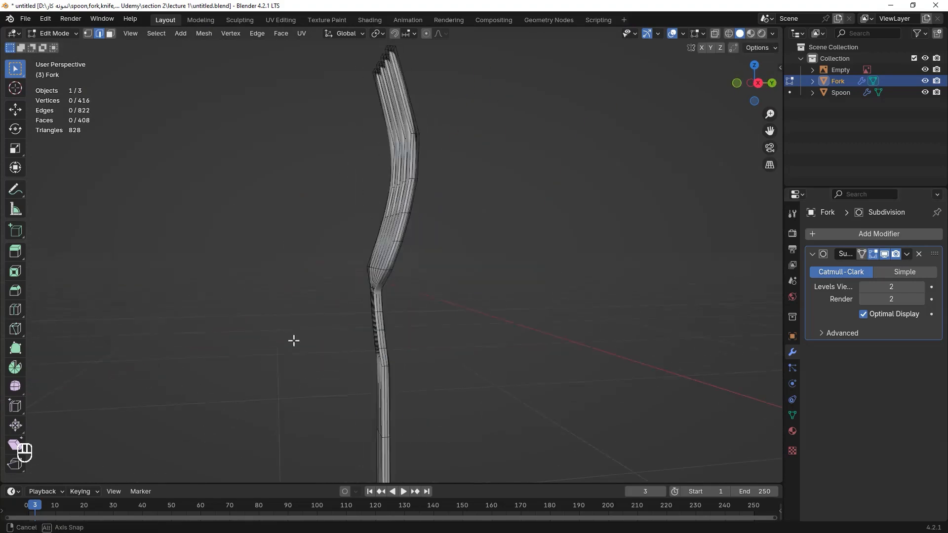
scroll(346, 365, "up", 4)
middle_click_drag(356, 375, 464, 340, "shift")
left_click(472, 350, "alt")
key("g")
key("y")
left_click(549, 356)
middle_click_drag(549, 356, 408, 288)
left_click(485, 252)
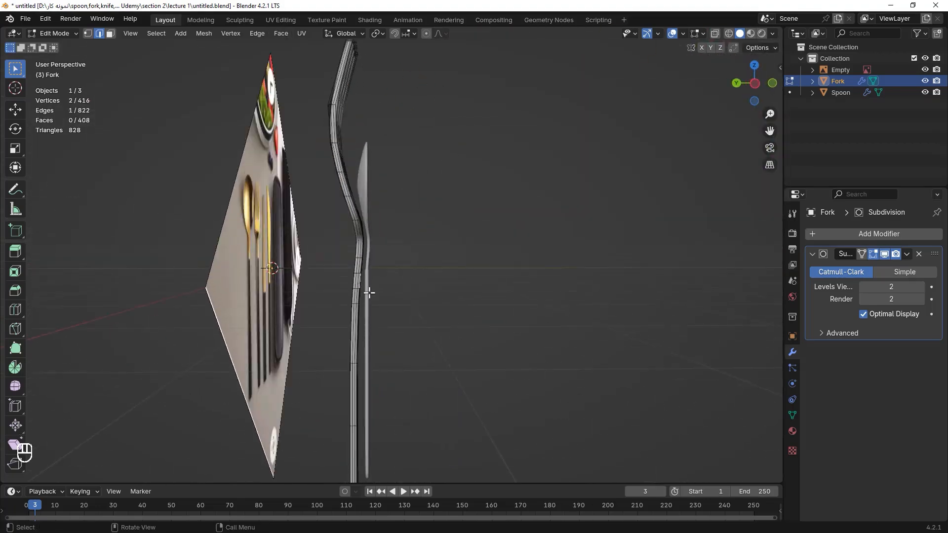
Select more handle vertices in wireframe and shift them along Y to refine the handle's curve.
key("shift+z")
left_click_drag(397, 250, 310, 339)
left_click_drag(413, 300, 290, 368, "shift")
key("shift+z")
key("g")
key("y")
left_click(427, 313)
left_click_drag(396, 252, 345, 267)
key("shift+z")
key("shift+z")
key("g")
key("y")
left_click(476, 269)
left_click(476, 269)
middle_click_drag(474, 269, 186, 290)
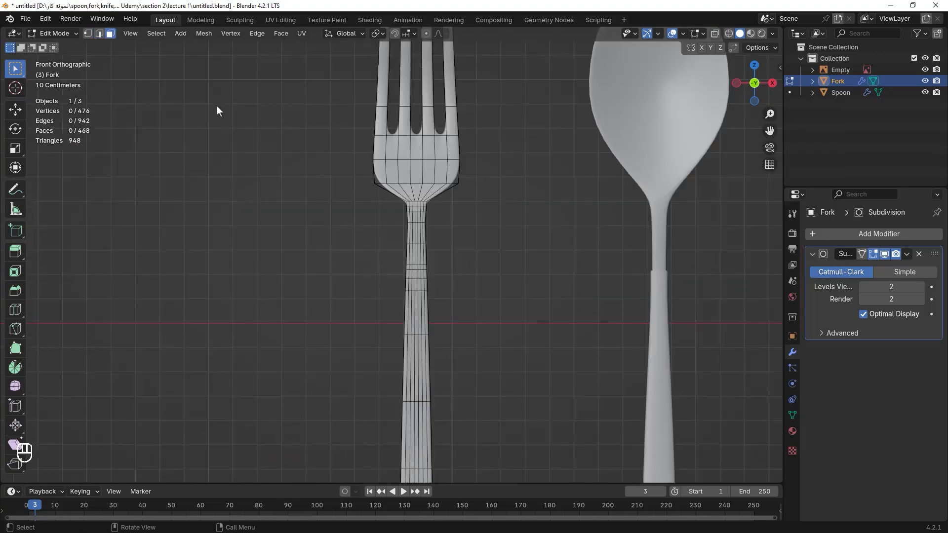
scroll(443, 218, "down", 2)
scroll(440, 219, "up", 3)
middle_click_drag(388, 232, 279, 257)
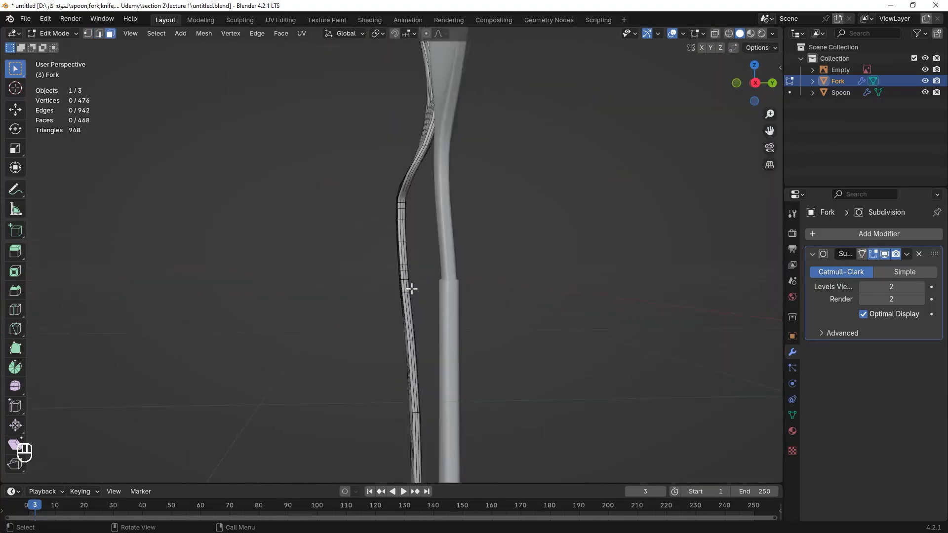
middle_click_drag(412, 289, 510, 201)
key("KP_1")
Switch to face selection and box-select all faces of the lower handle in front view.
left_click(534, 227)
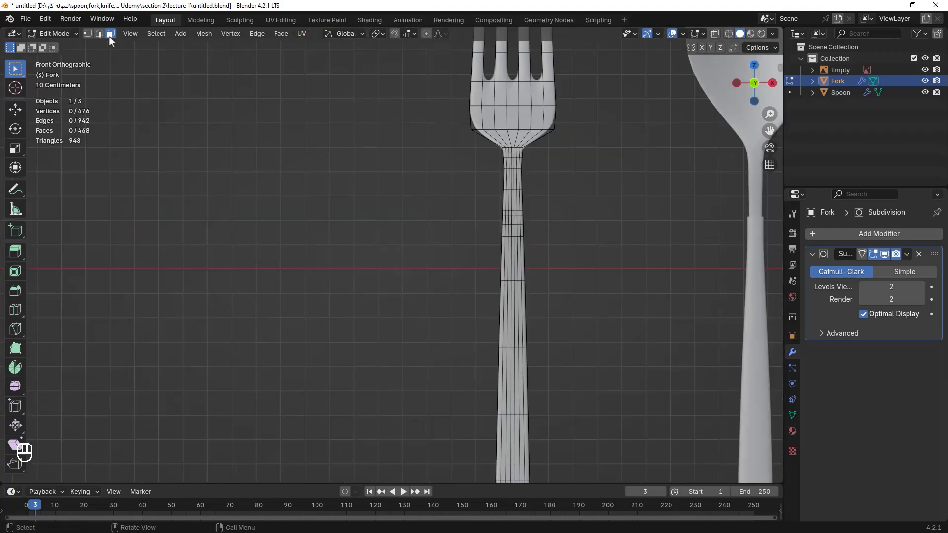
middle_click_drag(537, 233, 531, 192, "shift")
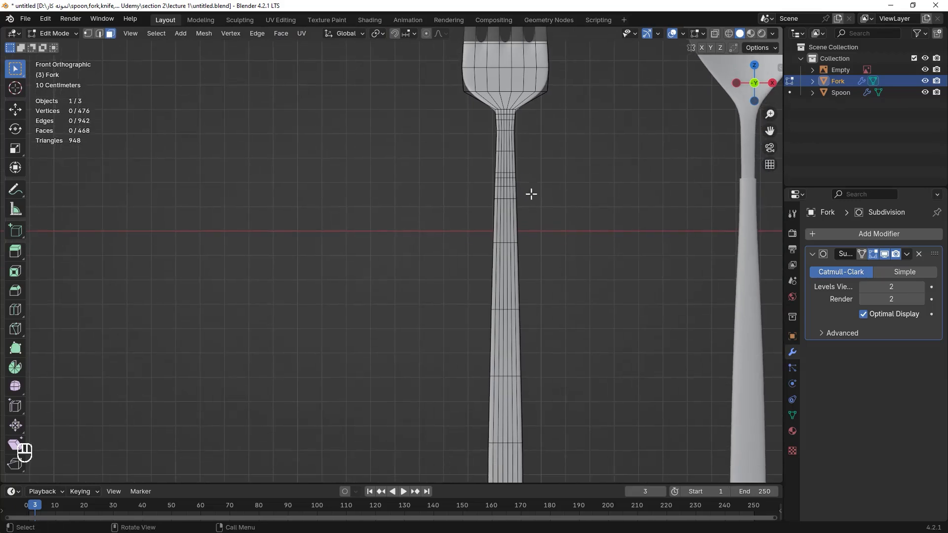
key("shift+z")
mouse_move(529, 178)
left_mouse_down()
mouse_move(474, 219)
mouse_move(473, 489)
left_mouse_up()
key("shift+z")
scroll(567, 171, "down", 3)
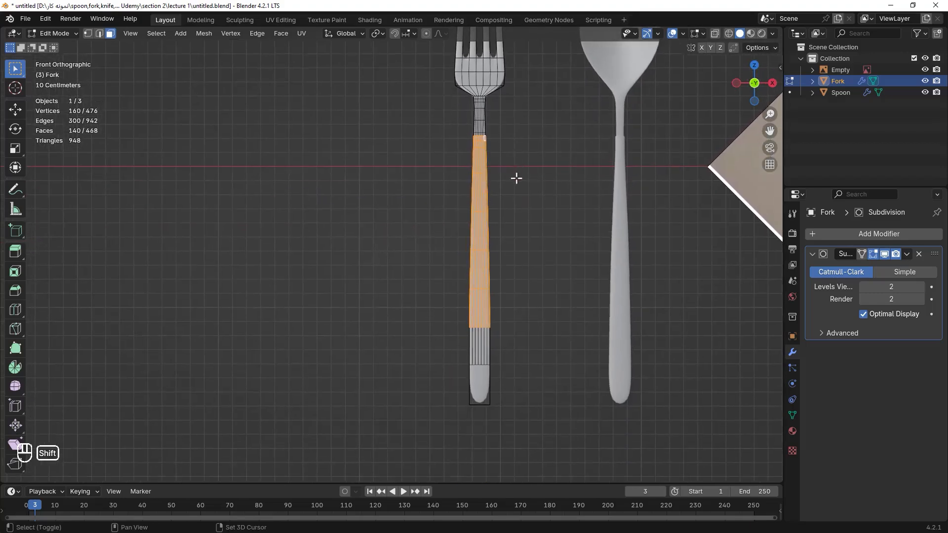
key("shift+z")
left_click_drag(532, 301, 424, 451)
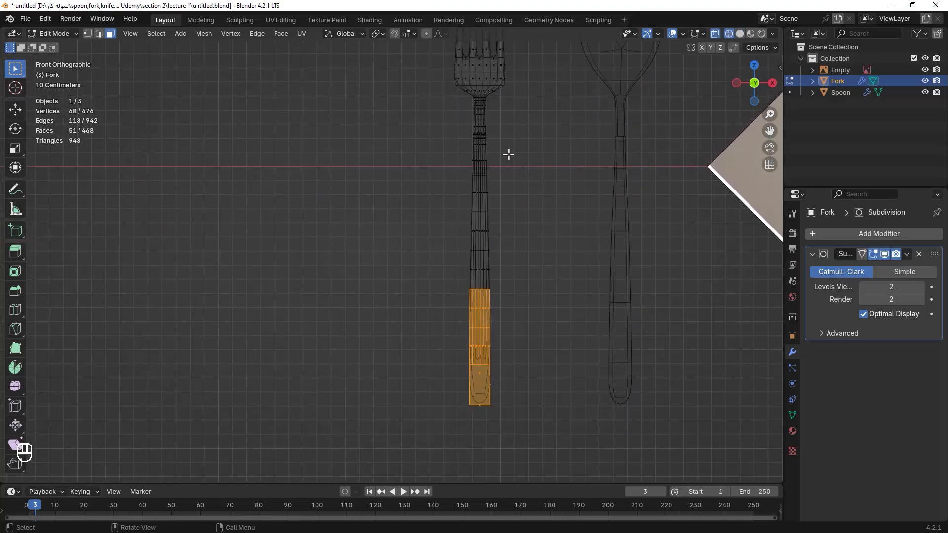
key("ctrl+z")
left_click_drag(514, 309, 428, 434, "shift")
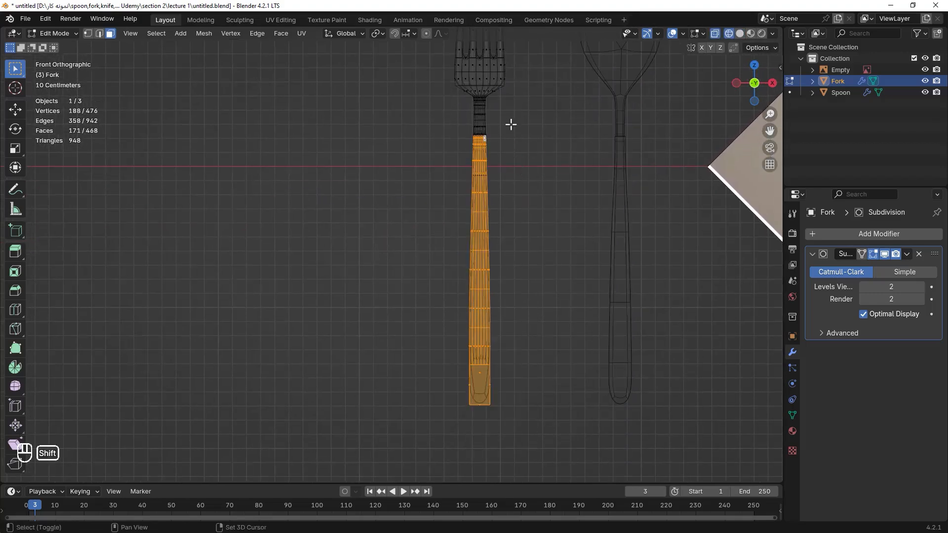
key("shift+z")
Extrude the selected handle faces slightly along their normals to thicken the handle.
scroll(524, 143, "up", 3)
middle_click_drag(531, 148, 489, 294, "shift")
scroll(508, 277, "up", 3)
middle_click_drag(632, 144, 690, 220, "shift")
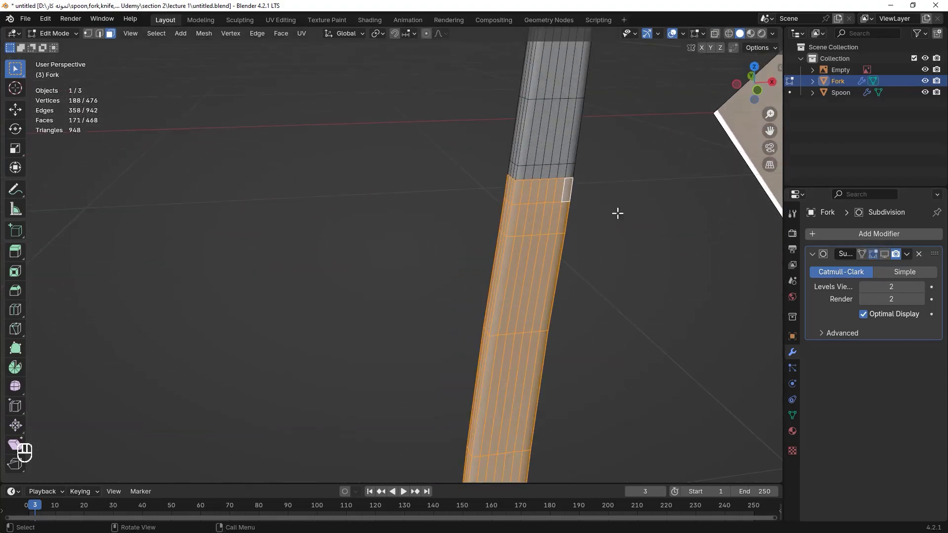
middle_click_drag(592, 195, 499, 188, "shift")
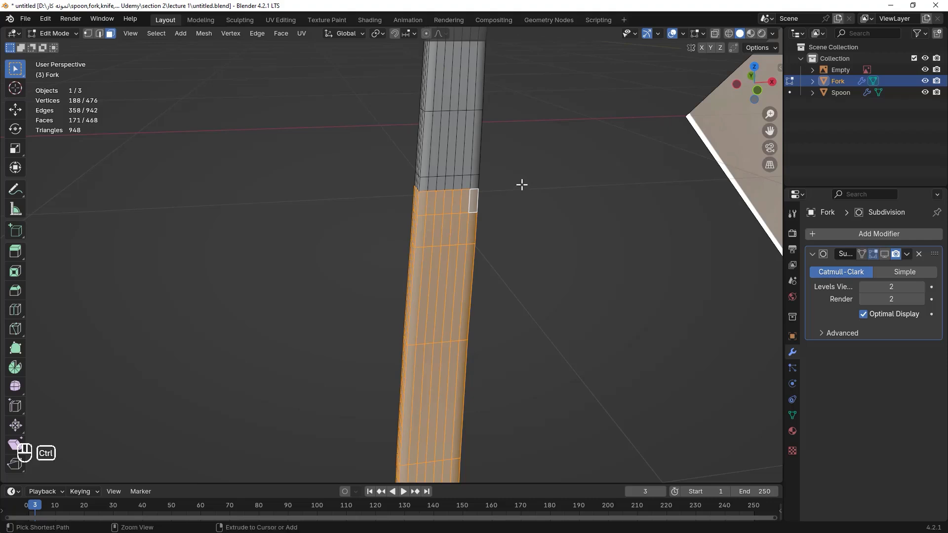
key("ctrl+f")
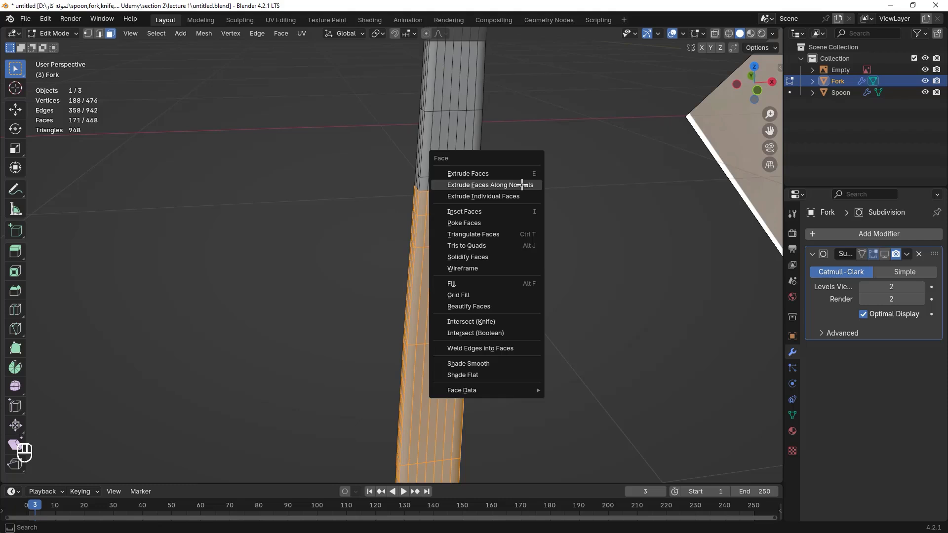
left_click(491, 186)
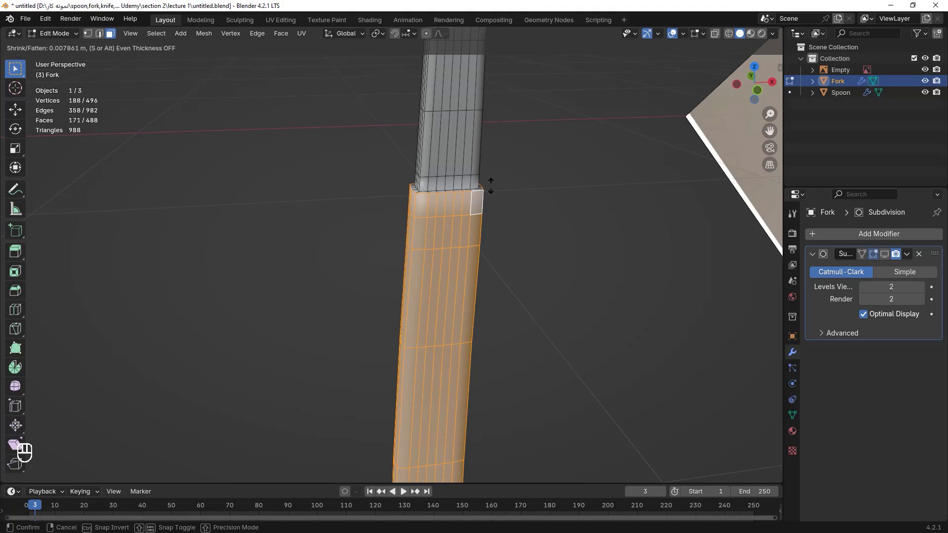
left_click(491, 186)
Loop-select the edge loop at the top rim of the thickened handle and bevel it with 2 segments.
middle_click_drag(475, 158, 466, 292)
scroll(504, 193, "up", 5)
scroll(466, 293, "down", 1)
key("2")
left_click(518, 289, "alt")
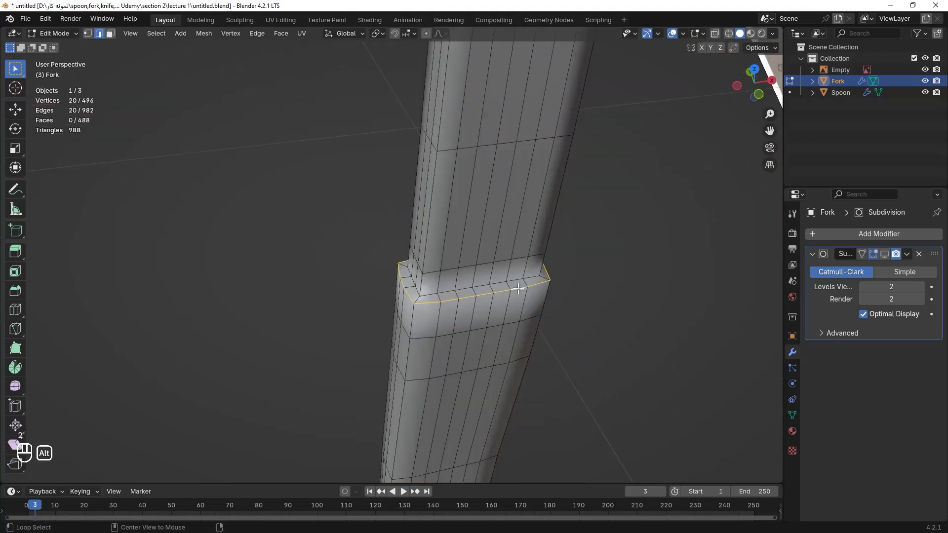
left_click(466, 289, "alt+shift")
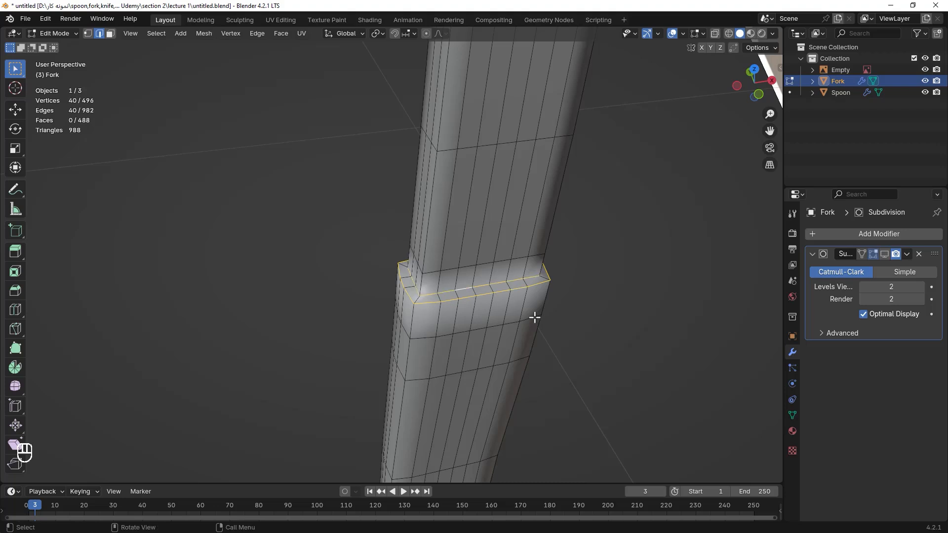
key("ctrl+b")
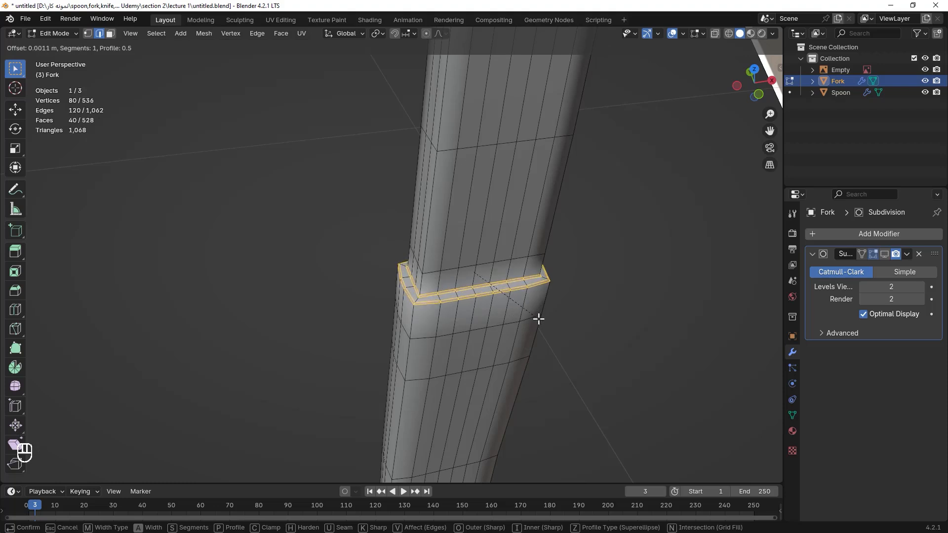
scroll(538, 319, "up", 1)
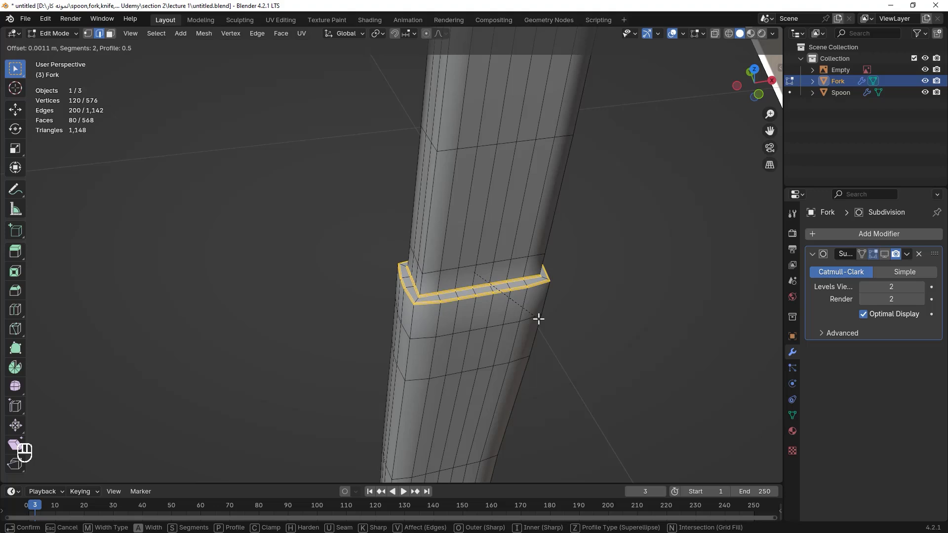
left_click(538, 320)
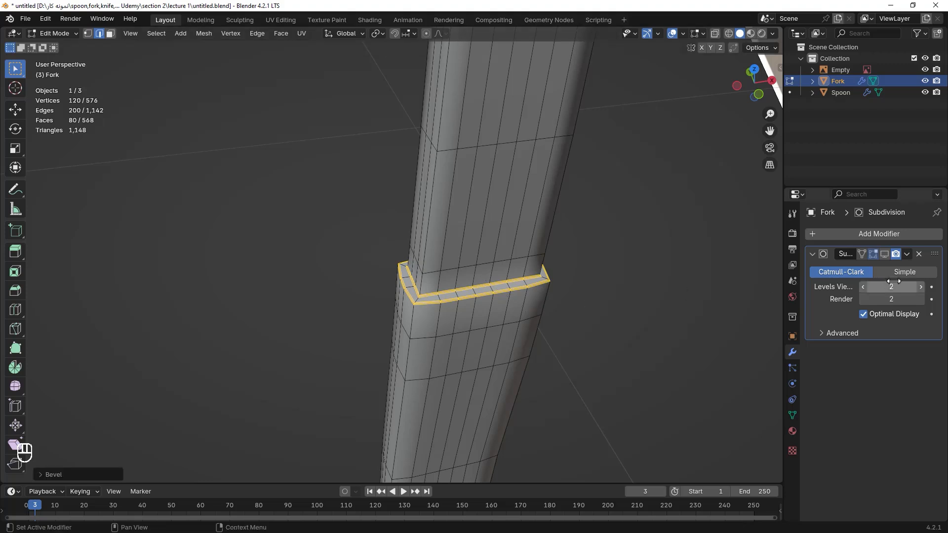
Leave Edit Mode and zoom around the handle joint to inspect the smoothed result.
left_click(885, 254)
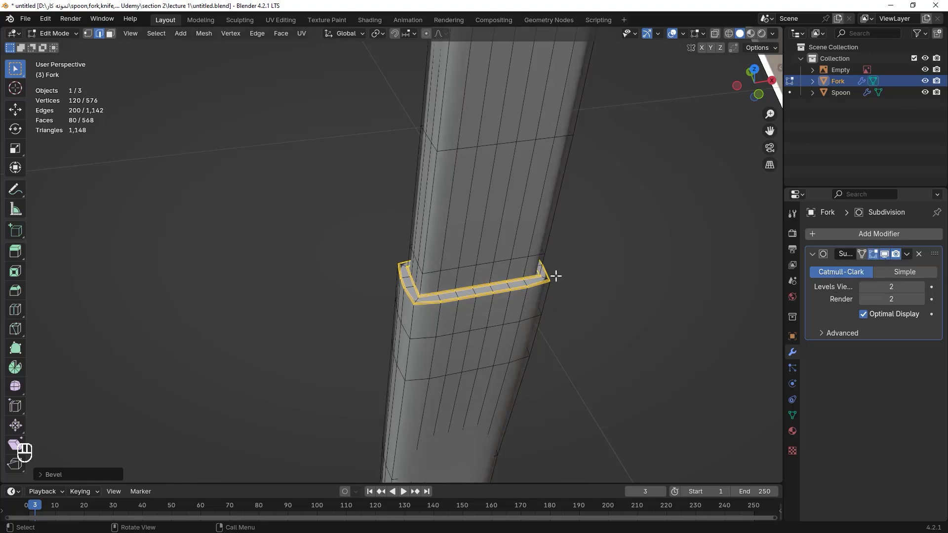
key("shift+z")
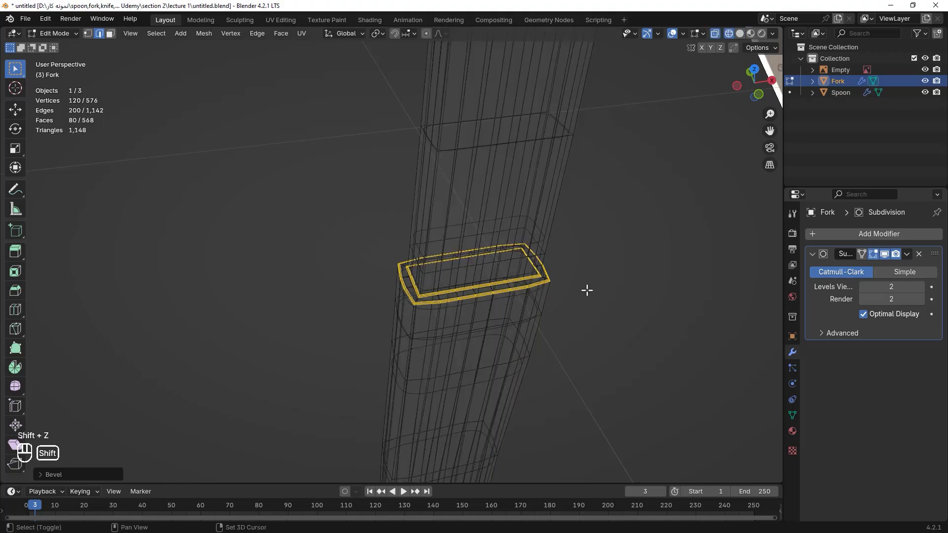
key("shift+z")
key("Tab")
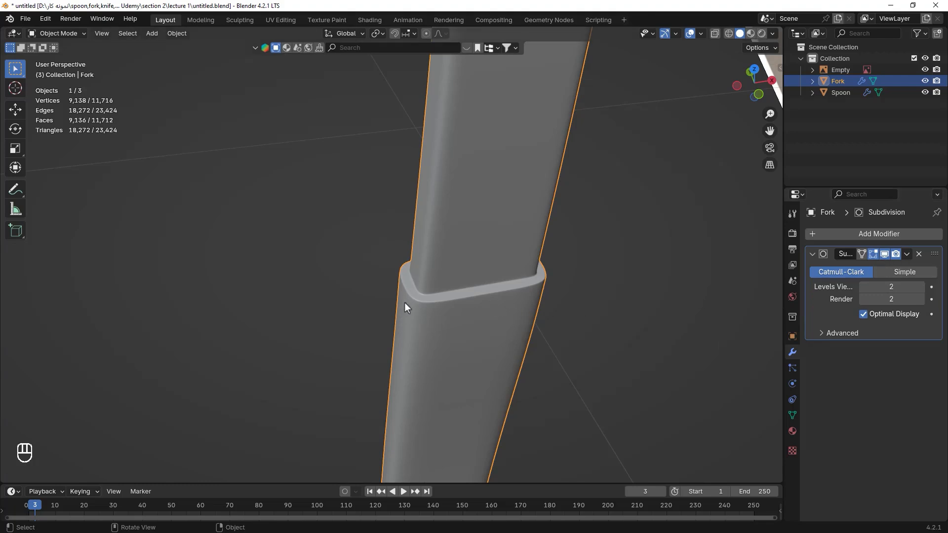
scroll(440, 275, "down", 6)
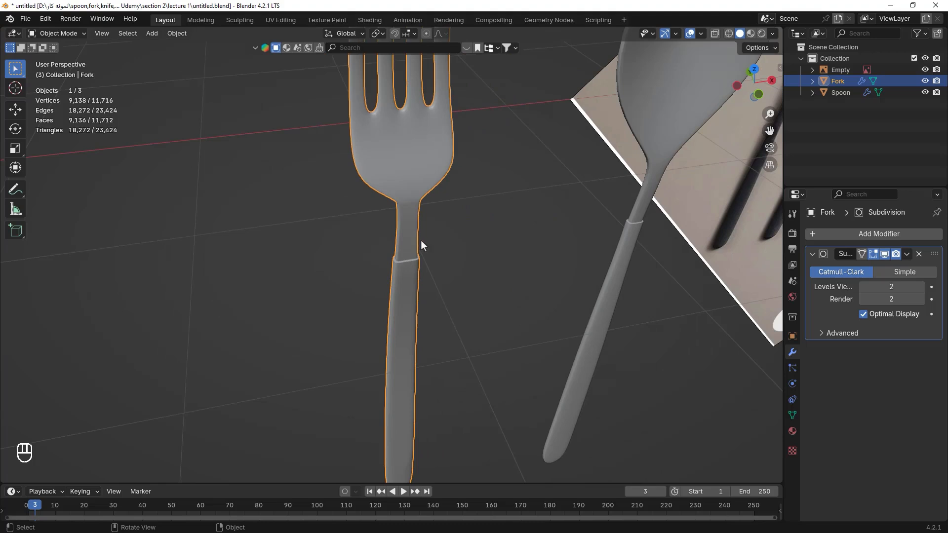
scroll(418, 287, "up", 5)
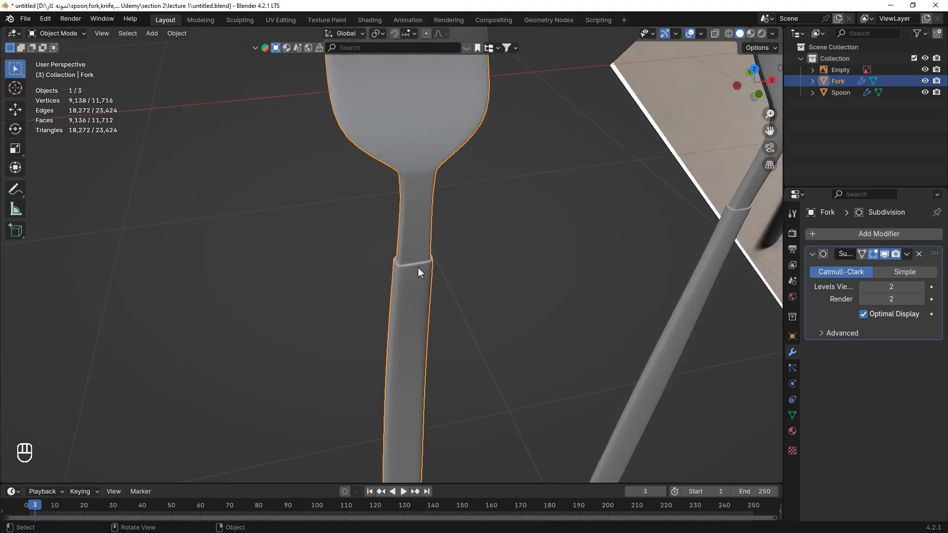
scroll(493, 206, "down", 5)
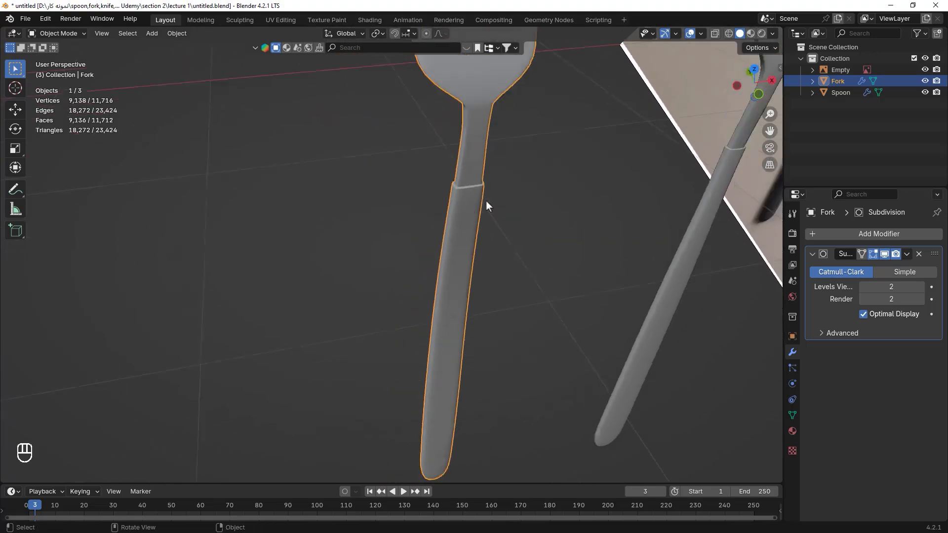